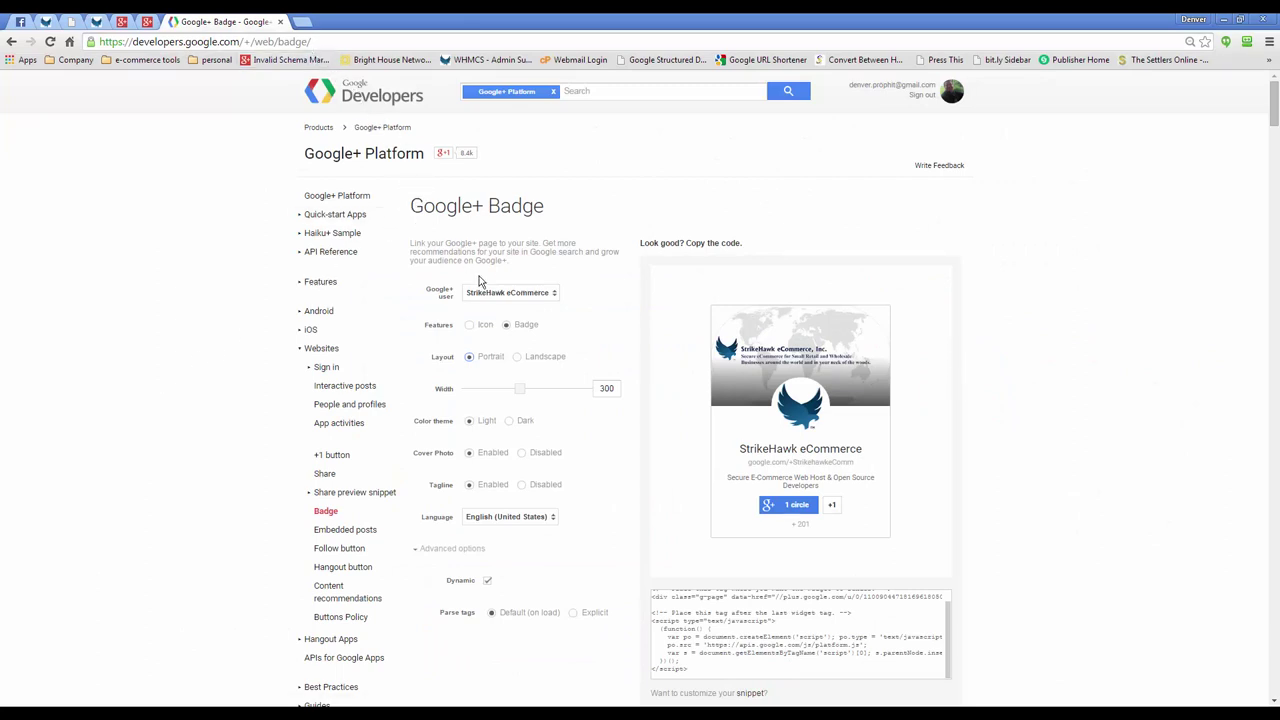
left_click(507, 295)
left_click(505, 295)
left_click(613, 388)
double_click(613, 388)
left_click(508, 422)
left_click(470, 423)
left_click(522, 453)
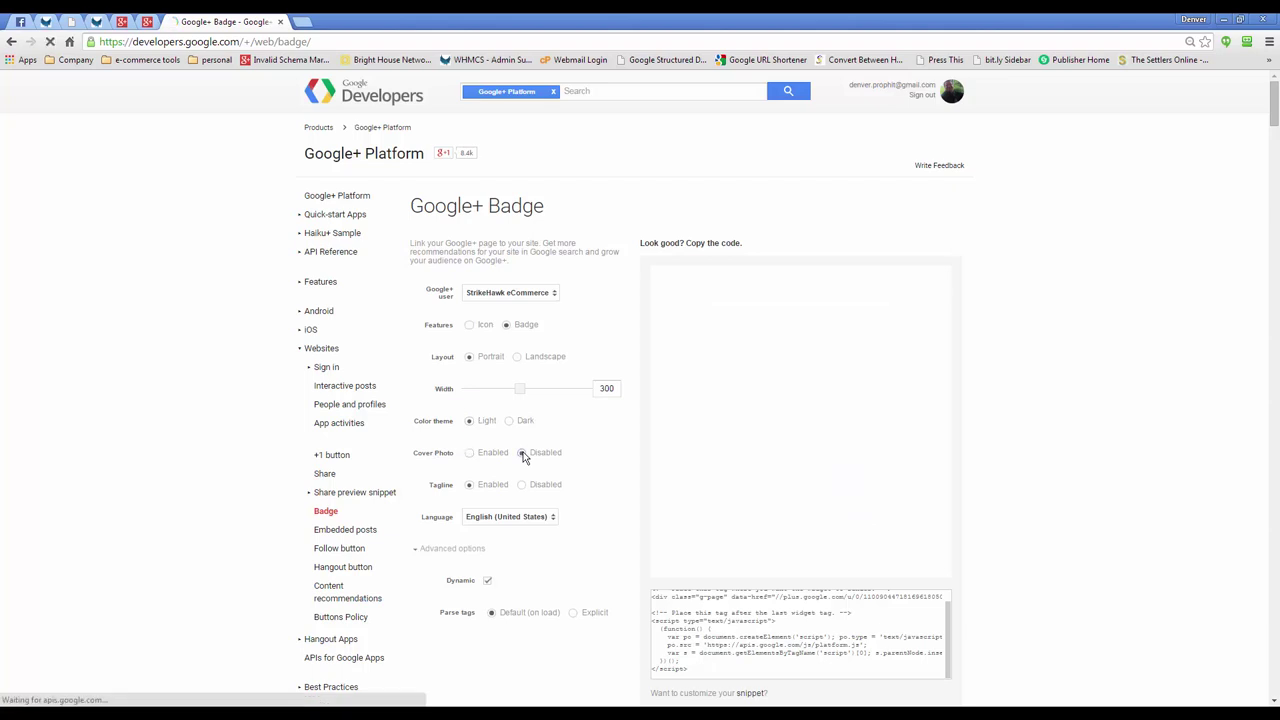
left_click(470, 454)
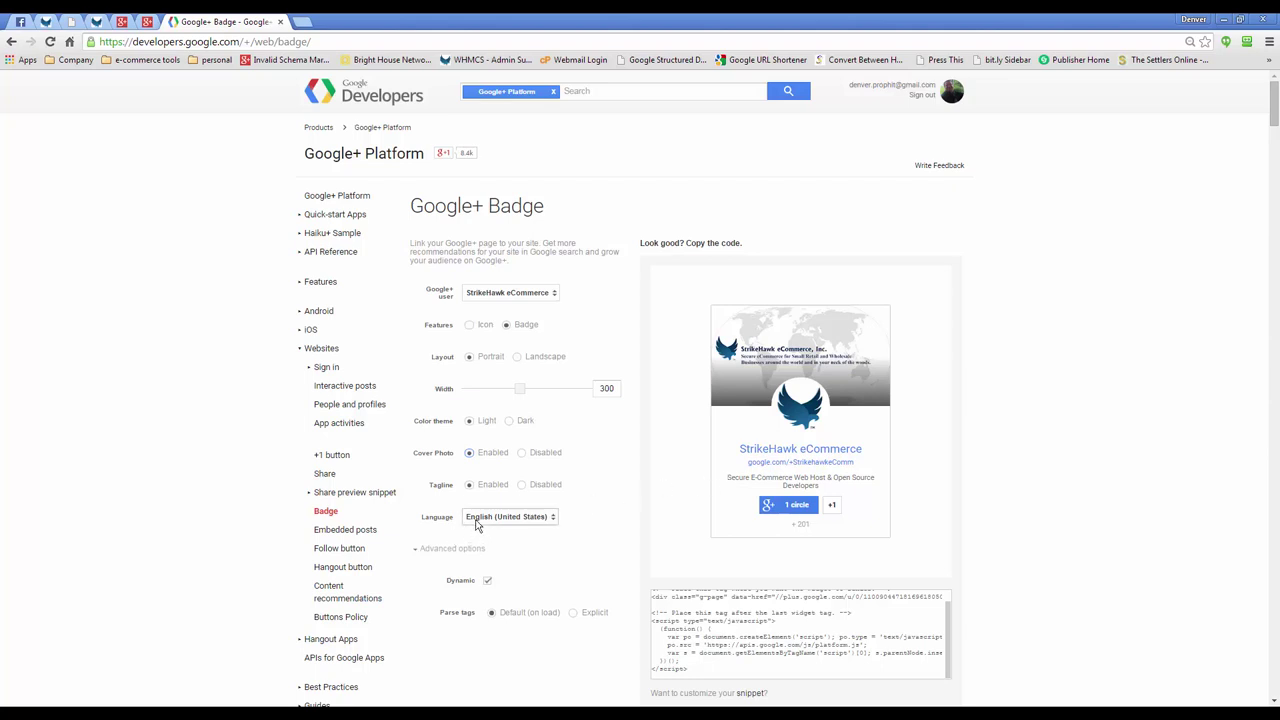
left_click(781, 516)
left_click(519, 518)
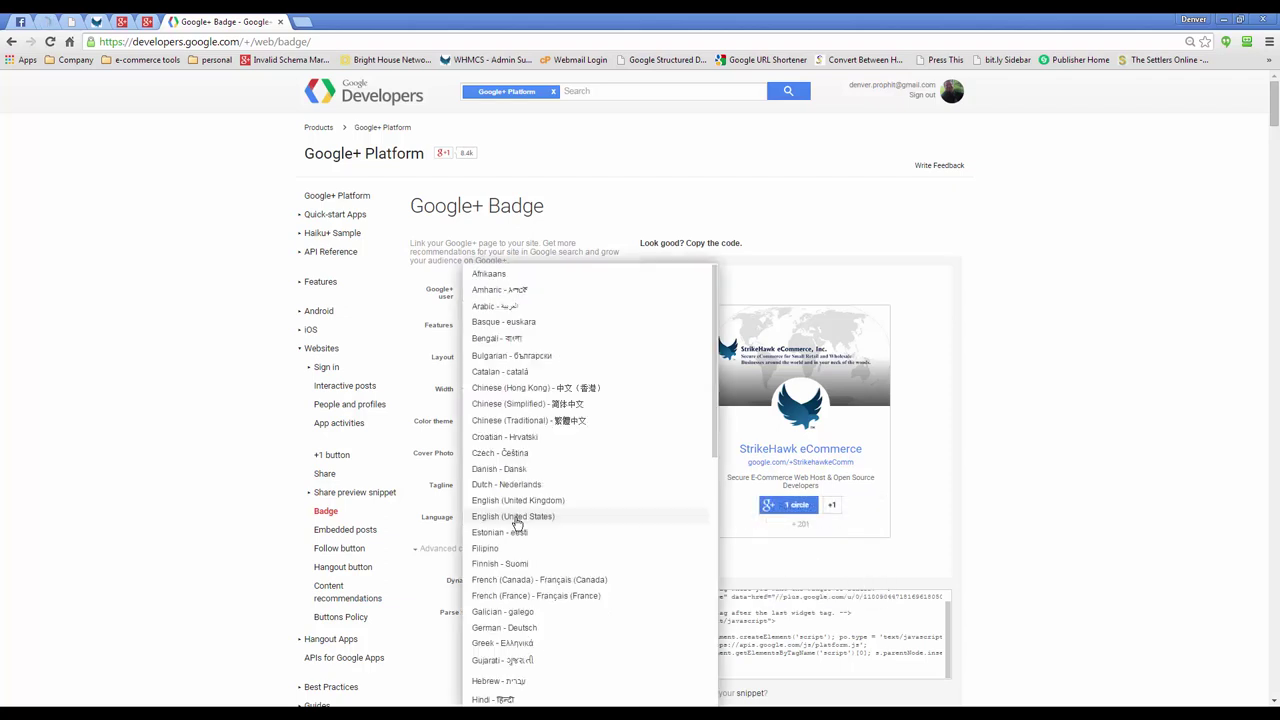
left_click(497, 684)
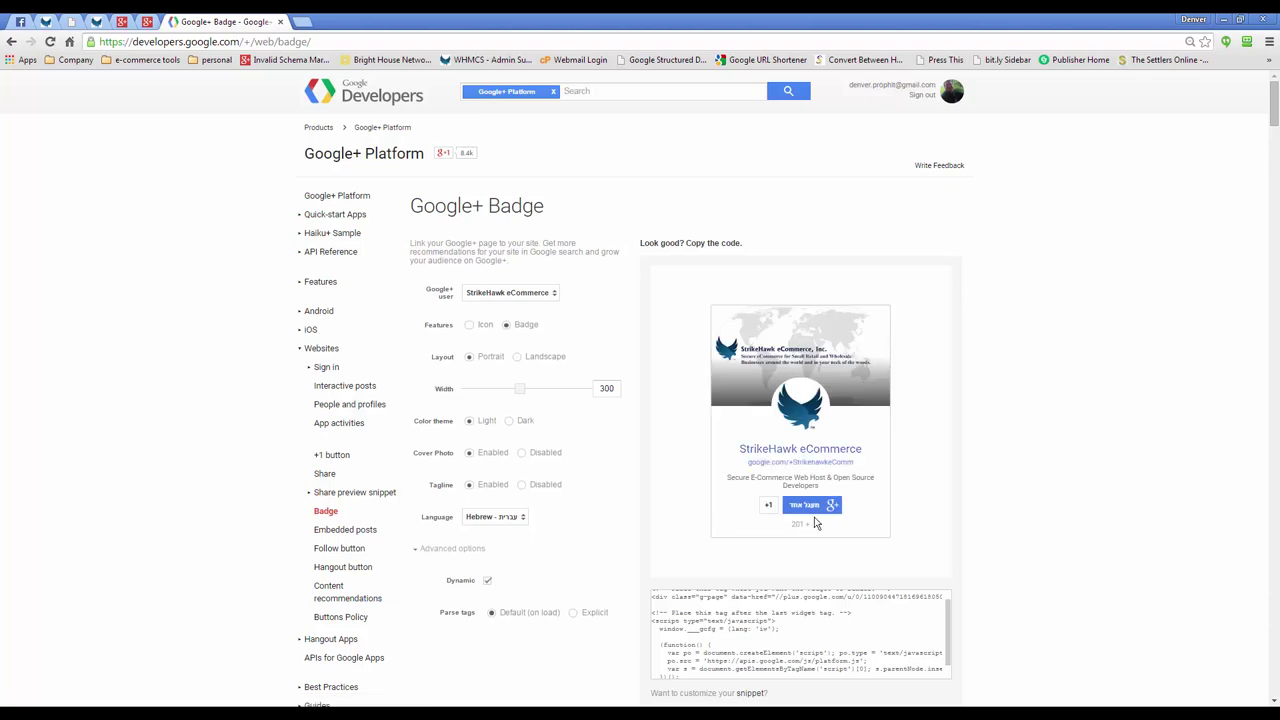
left_click(488, 517)
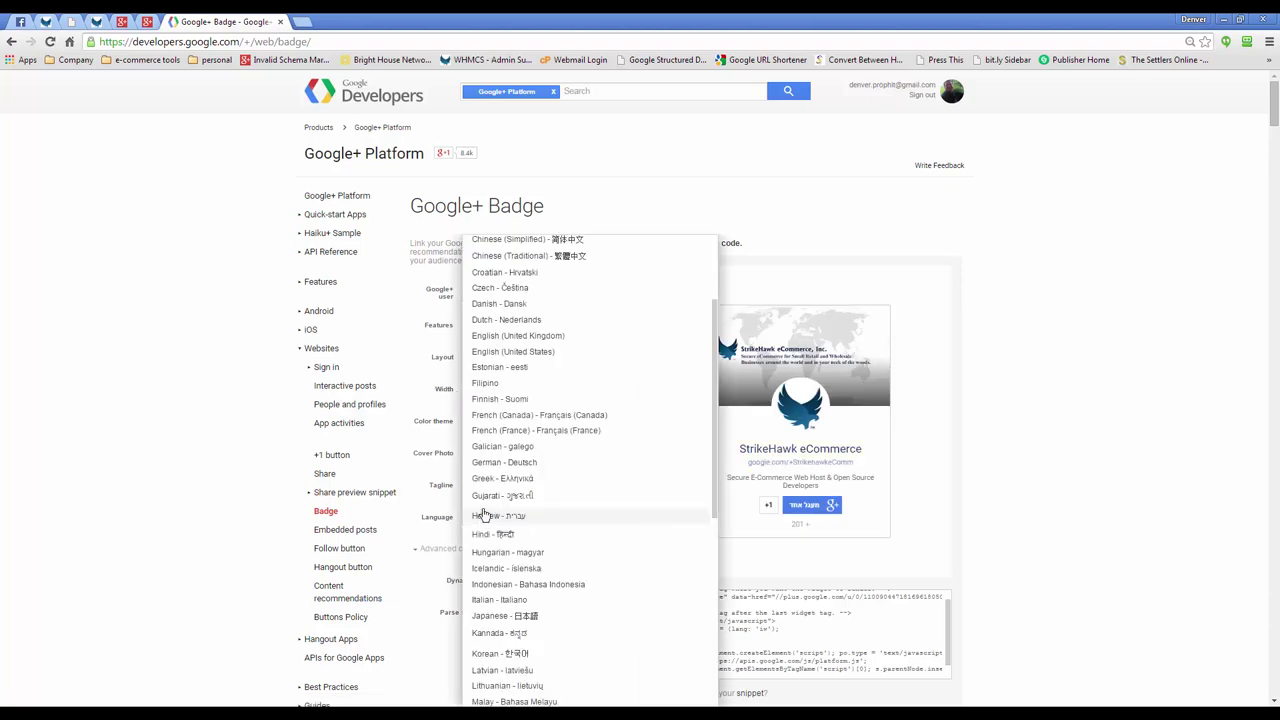
left_click(497, 354)
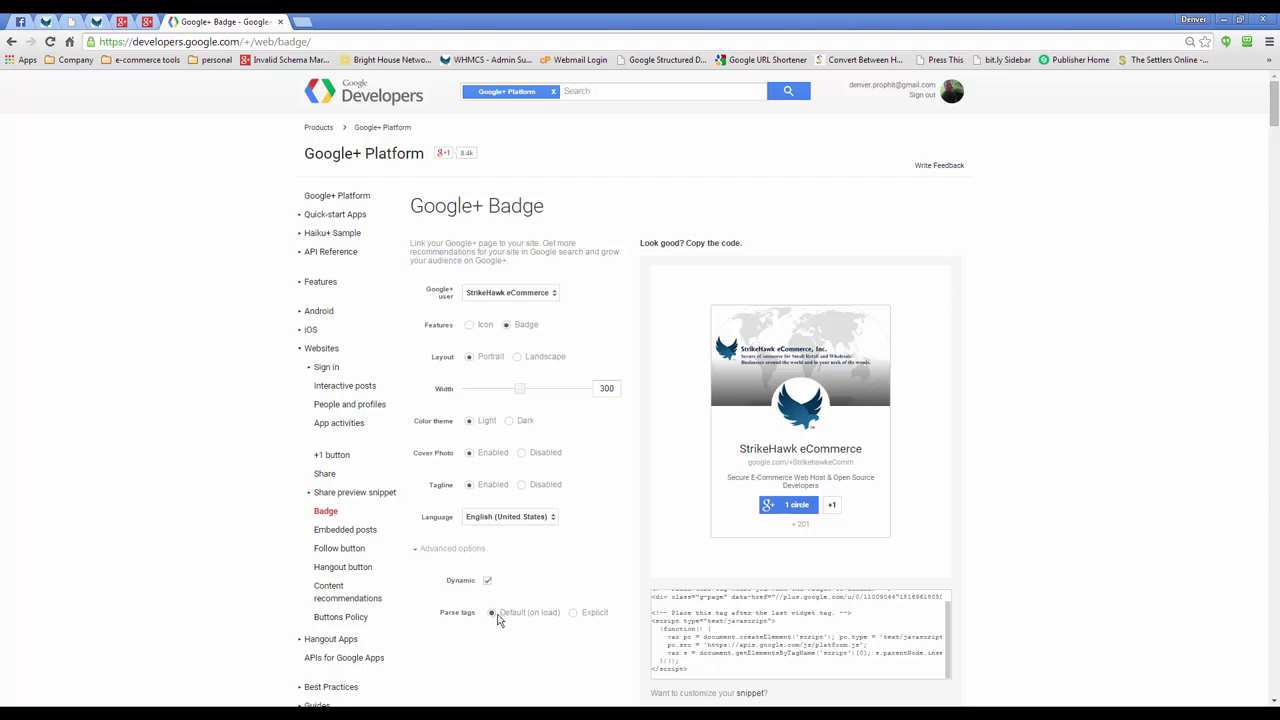
- Select the badge embed code, then highlight and inspect its first line
left_click(663, 620)
left_click(689, 614)
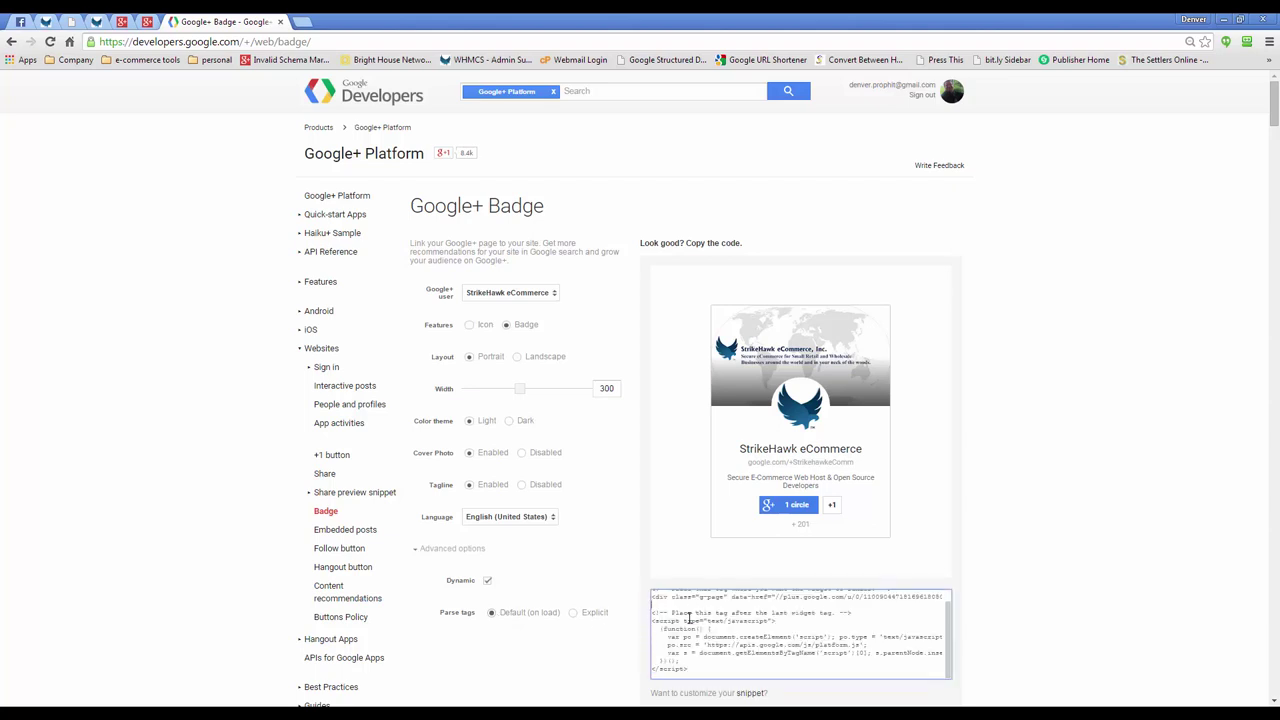
scroll(689, 620, "up", 1)
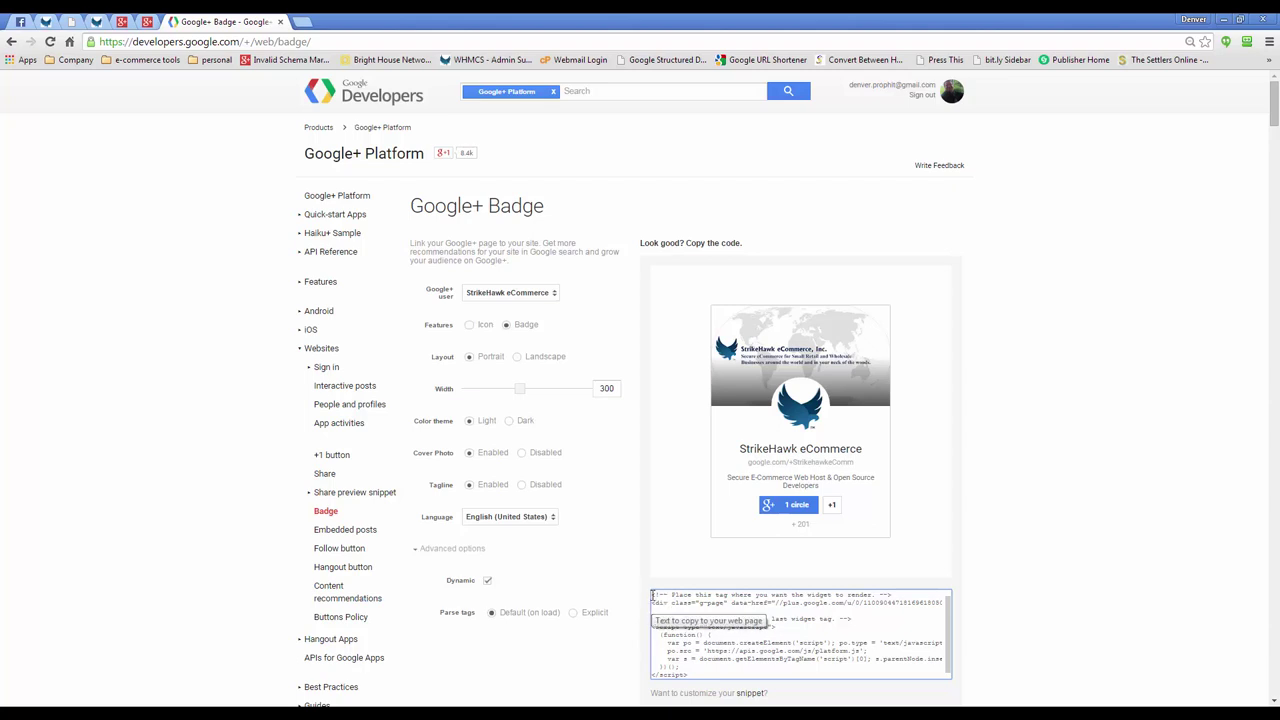
left_click_drag(652, 594, 991, 606)
left_click(719, 663)
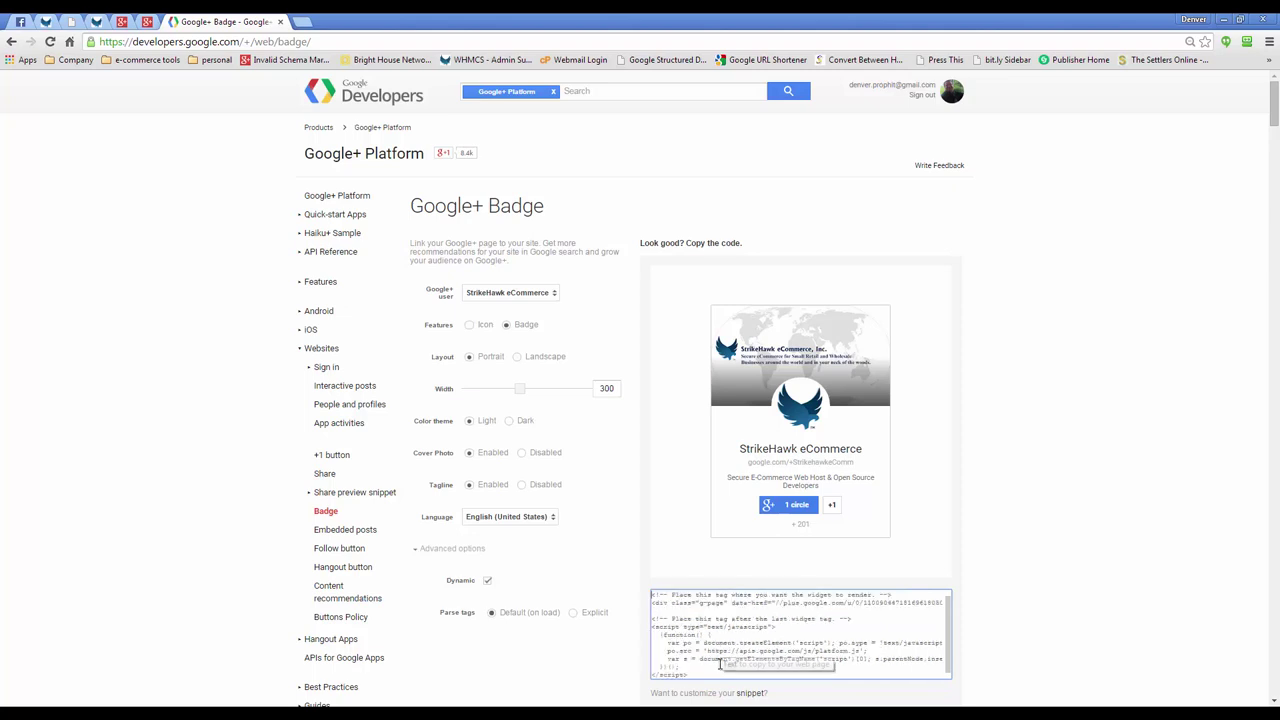
- Highlight the embed code's script part, from the second comment through </script>
left_click_drag(672, 596, 992, 597)
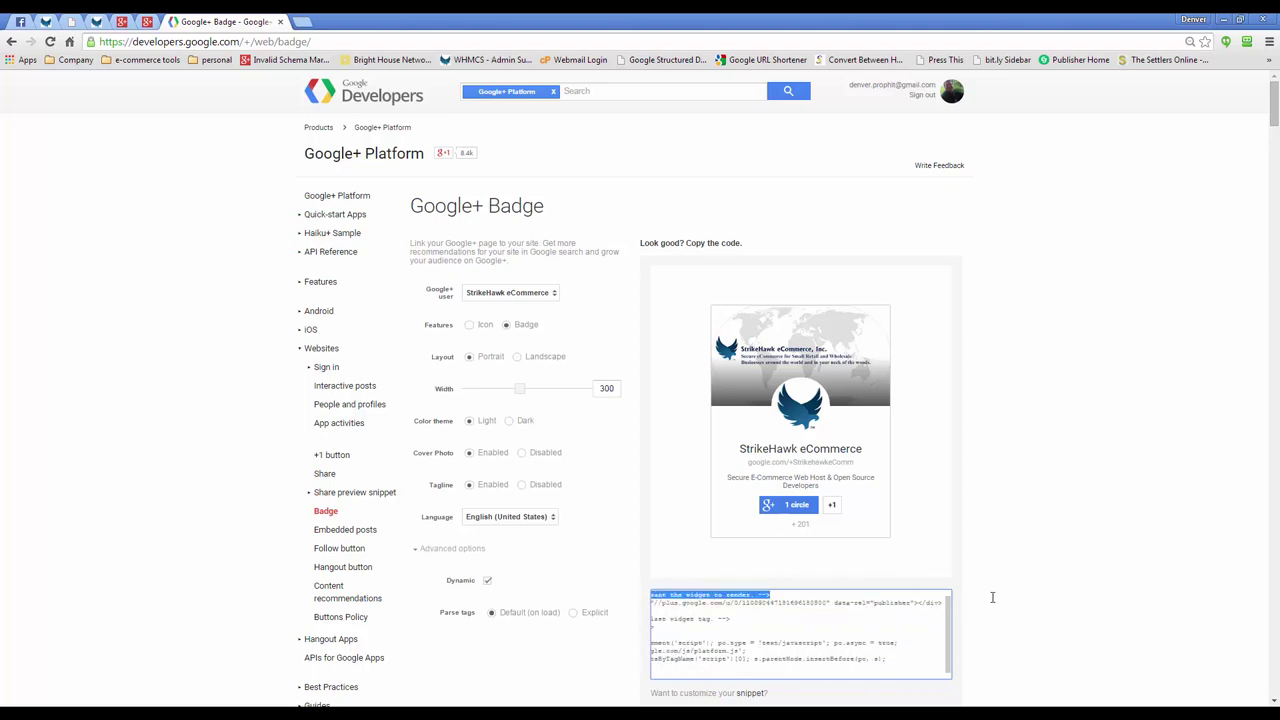
left_click(884, 636)
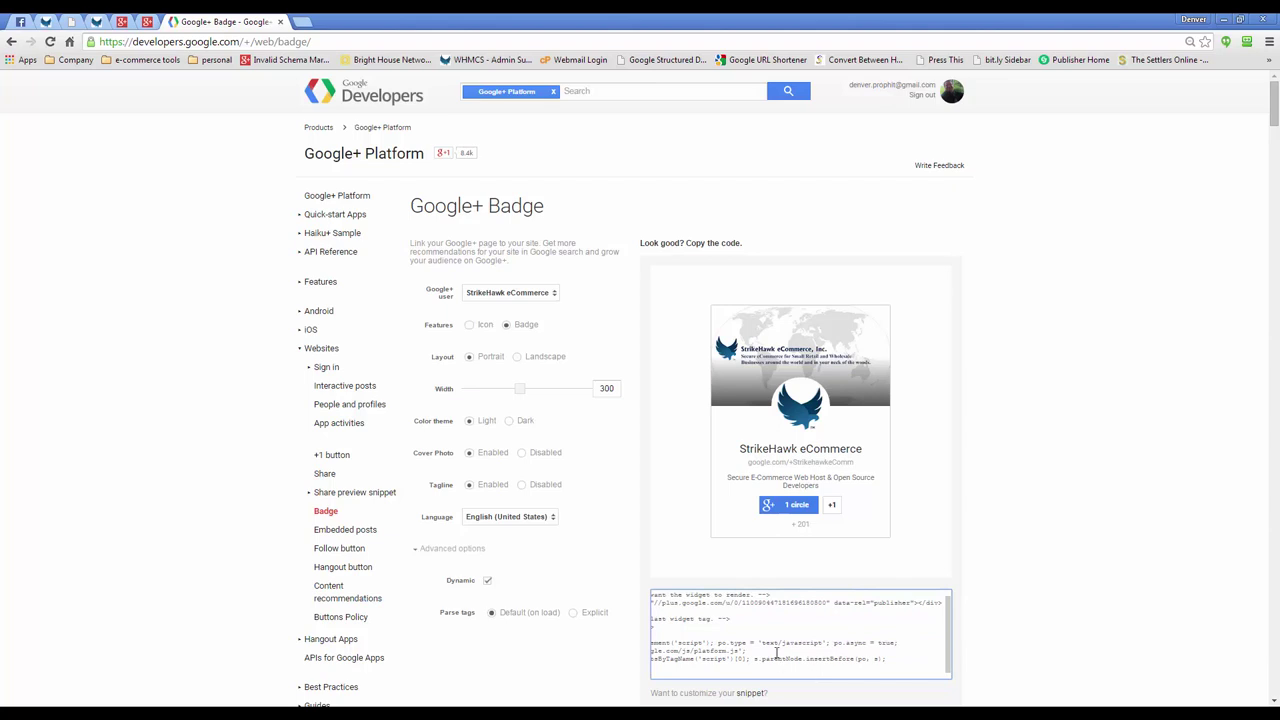
scroll(776, 652, "left", 2)
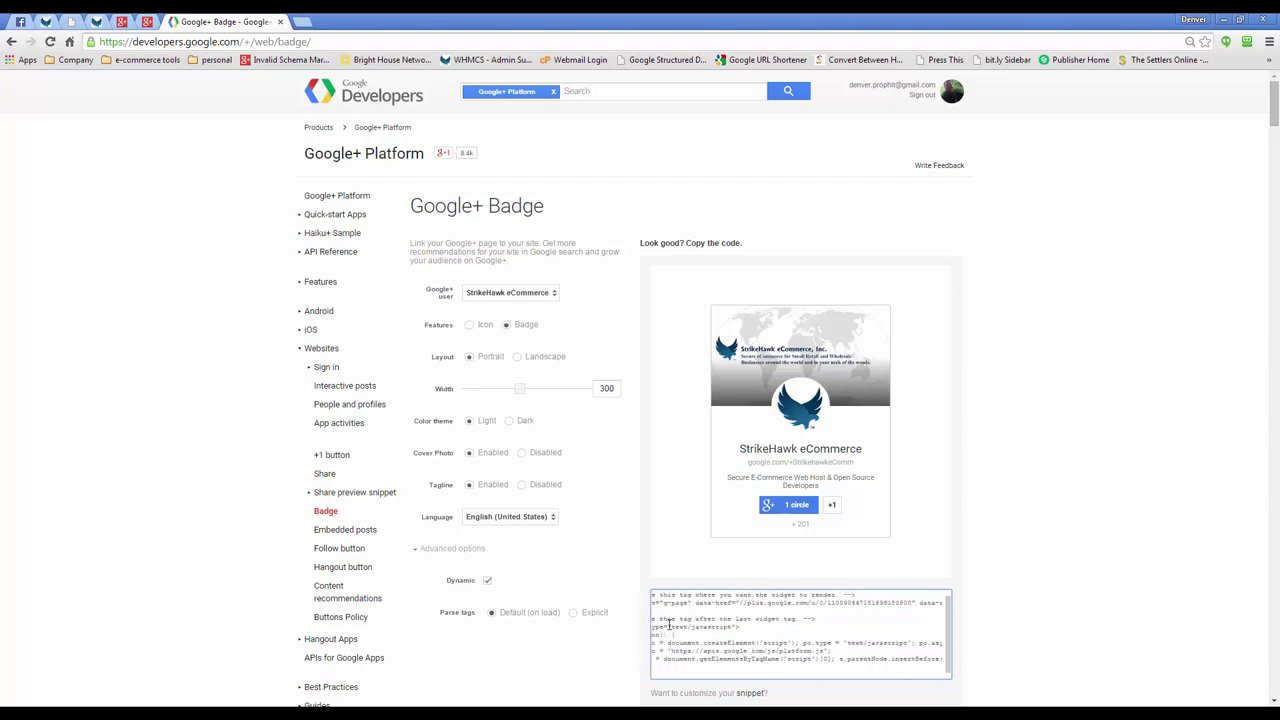
scroll(667, 624, "left", 2)
left_click_drag(654, 618, 737, 687)
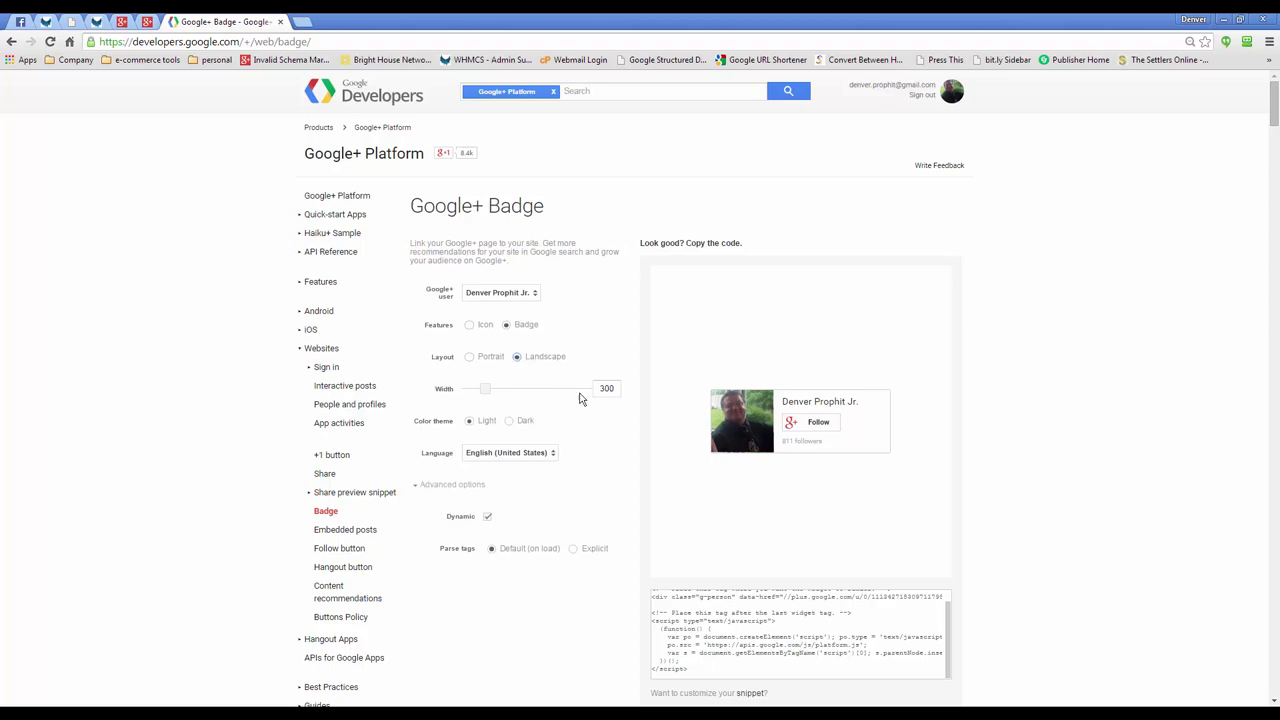
- Preview the author badge in Dark theme, return it to Light, and highlight its badge tag lines
left_click(507, 422)
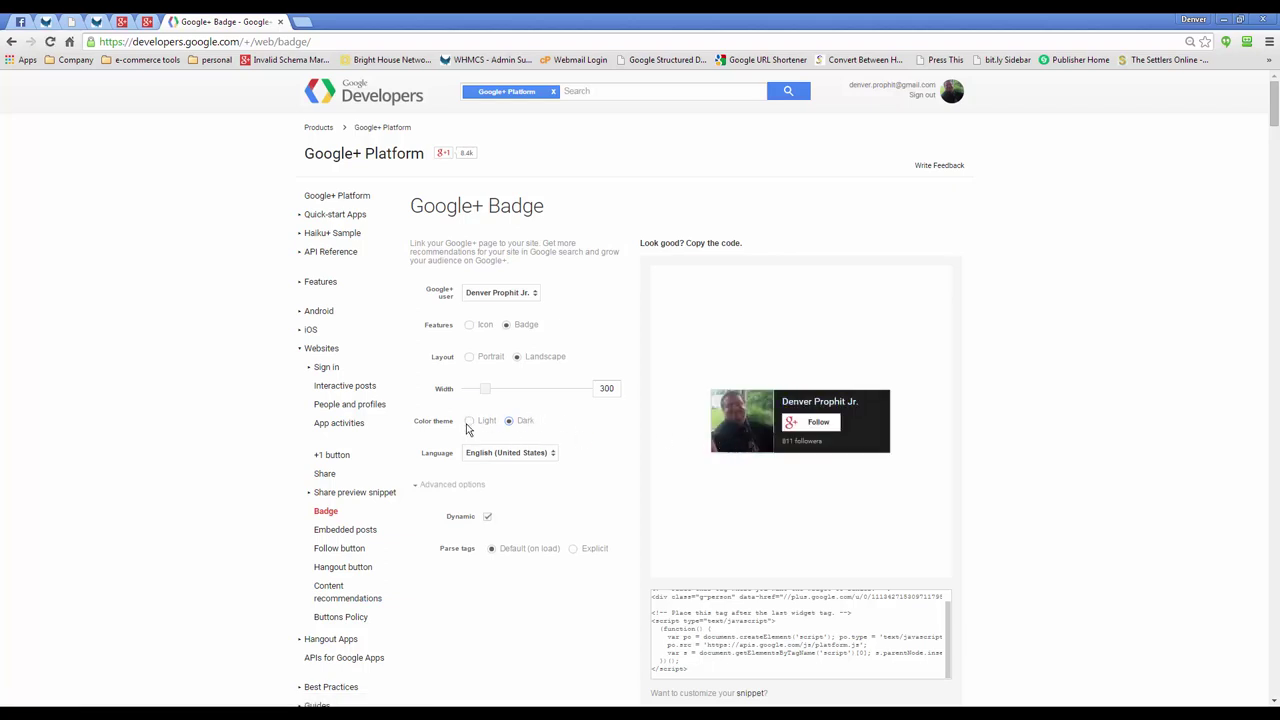
left_click(470, 421)
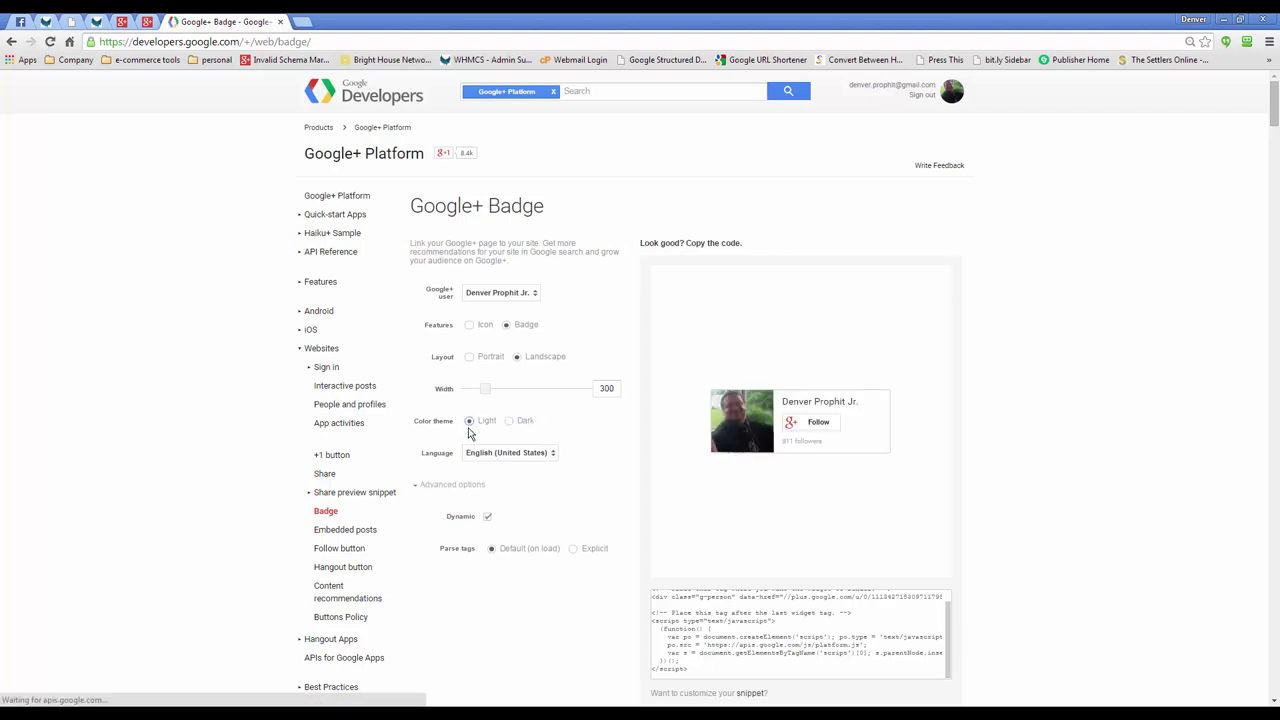
left_click(949, 625)
scroll(949, 625, "up", 1)
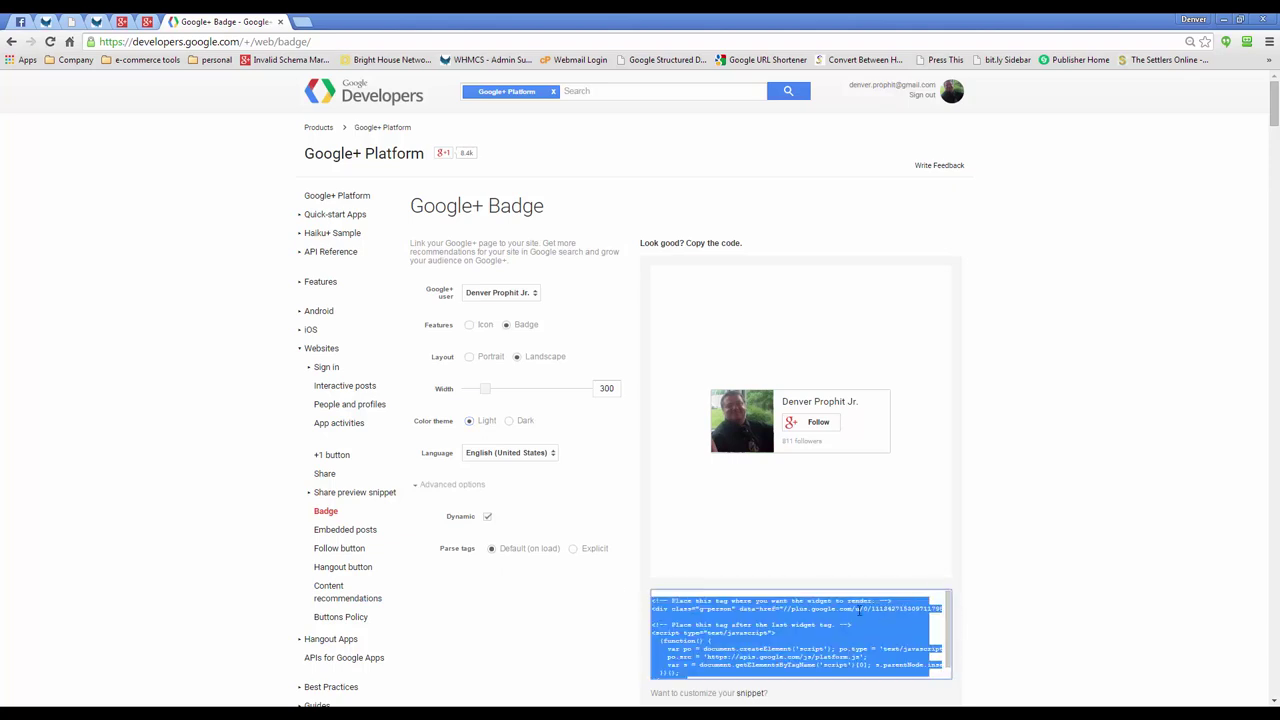
left_click(858, 610)
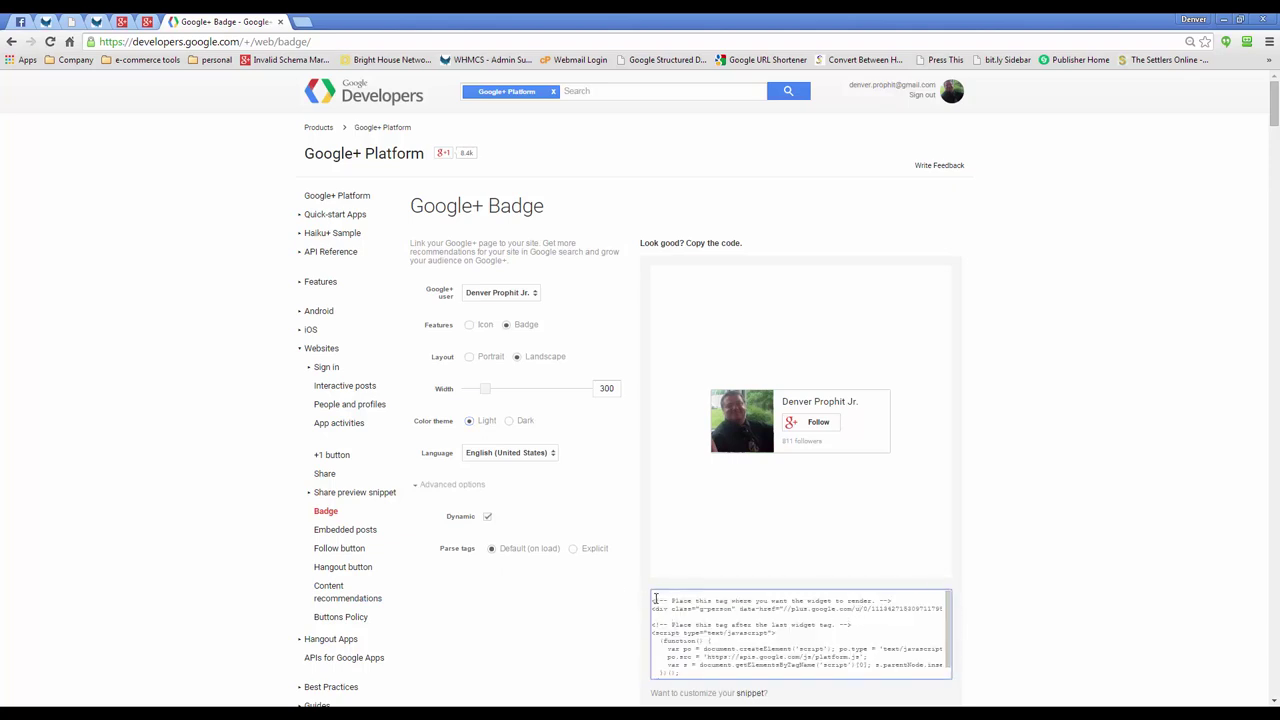
left_click_drag(652, 600, 978, 605)
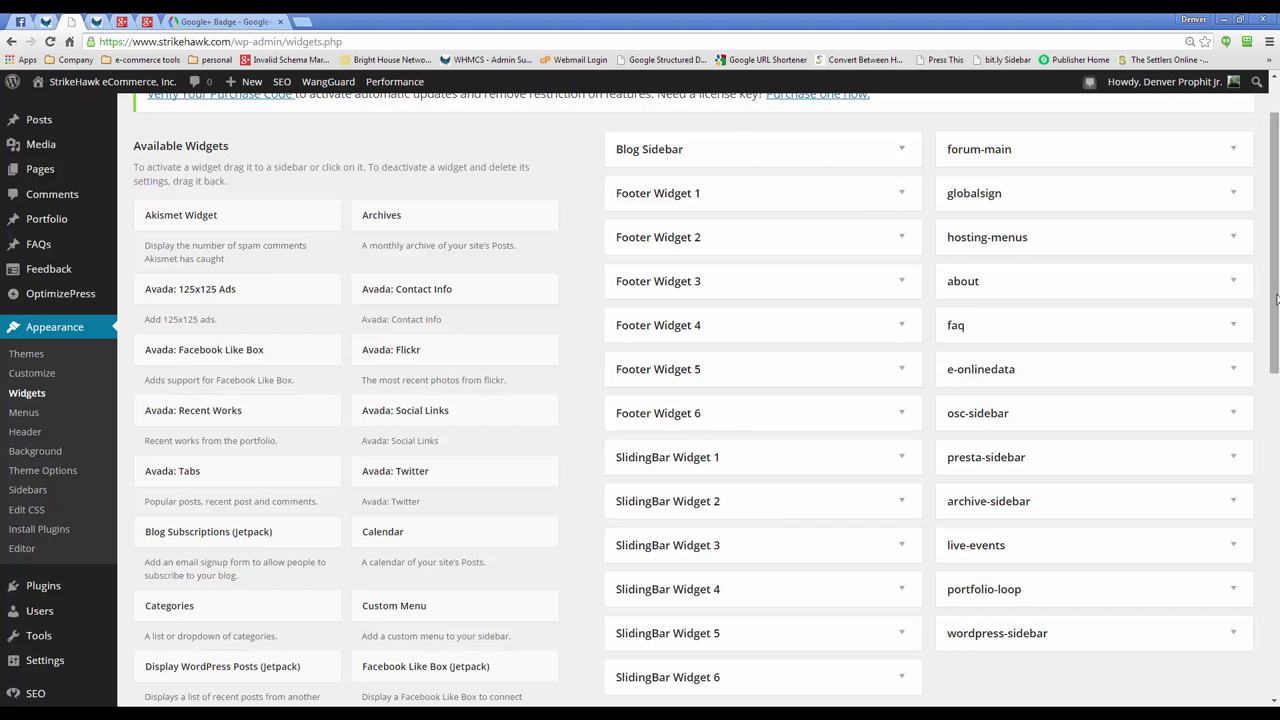
- Expand wordpress-sidebar to reveal its widgets, including the Follow Us on G+ text widget
left_click_drag(1276, 301, 1275, 376)
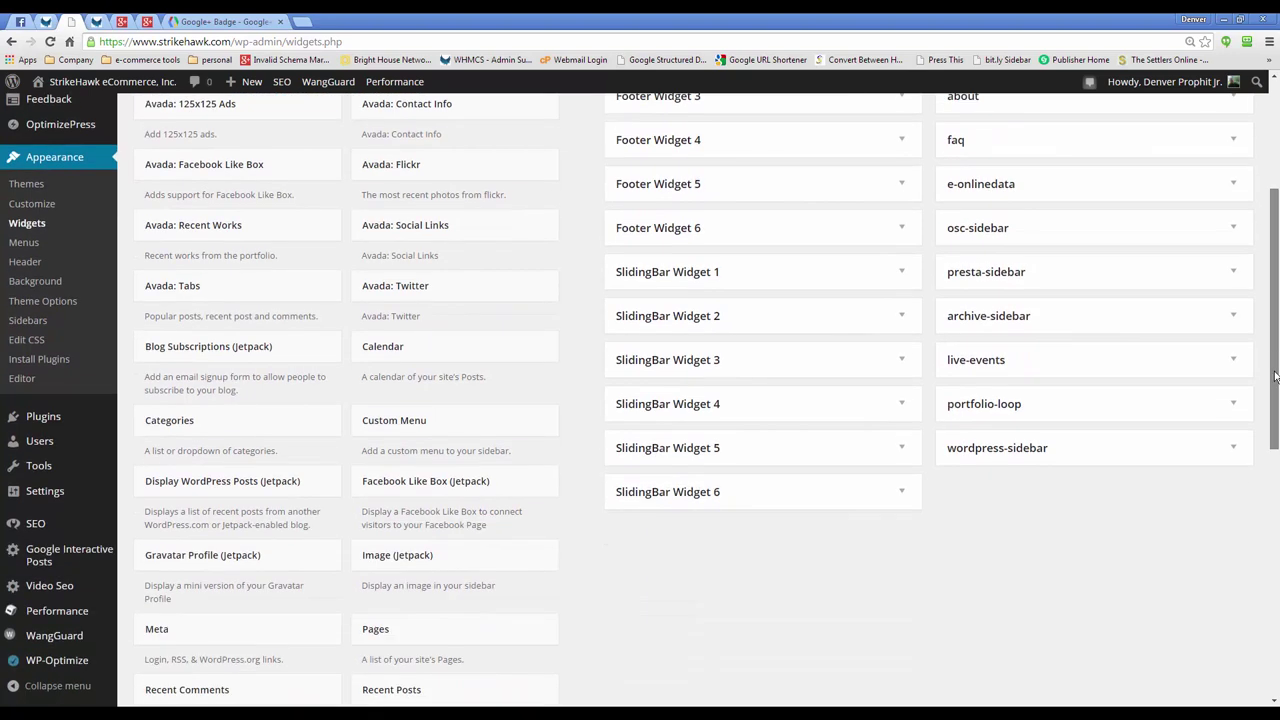
left_click(1015, 449)
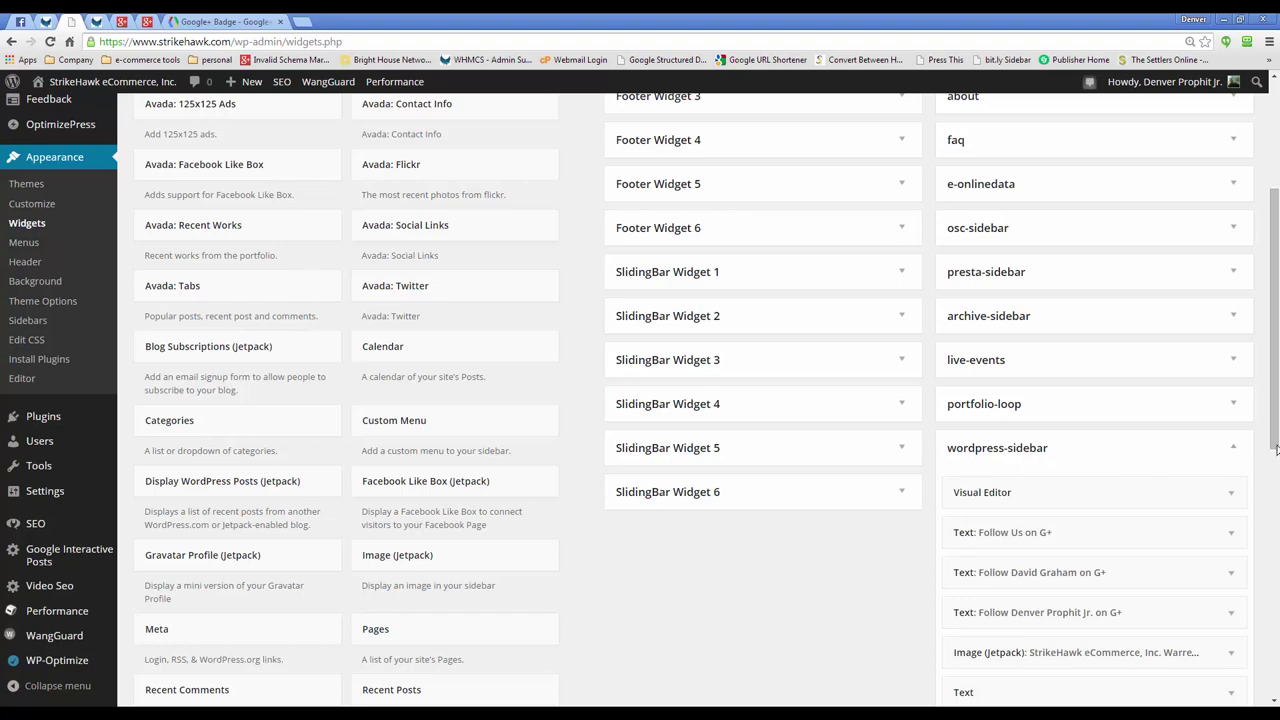
left_click_drag(1266, 448, 1268, 477)
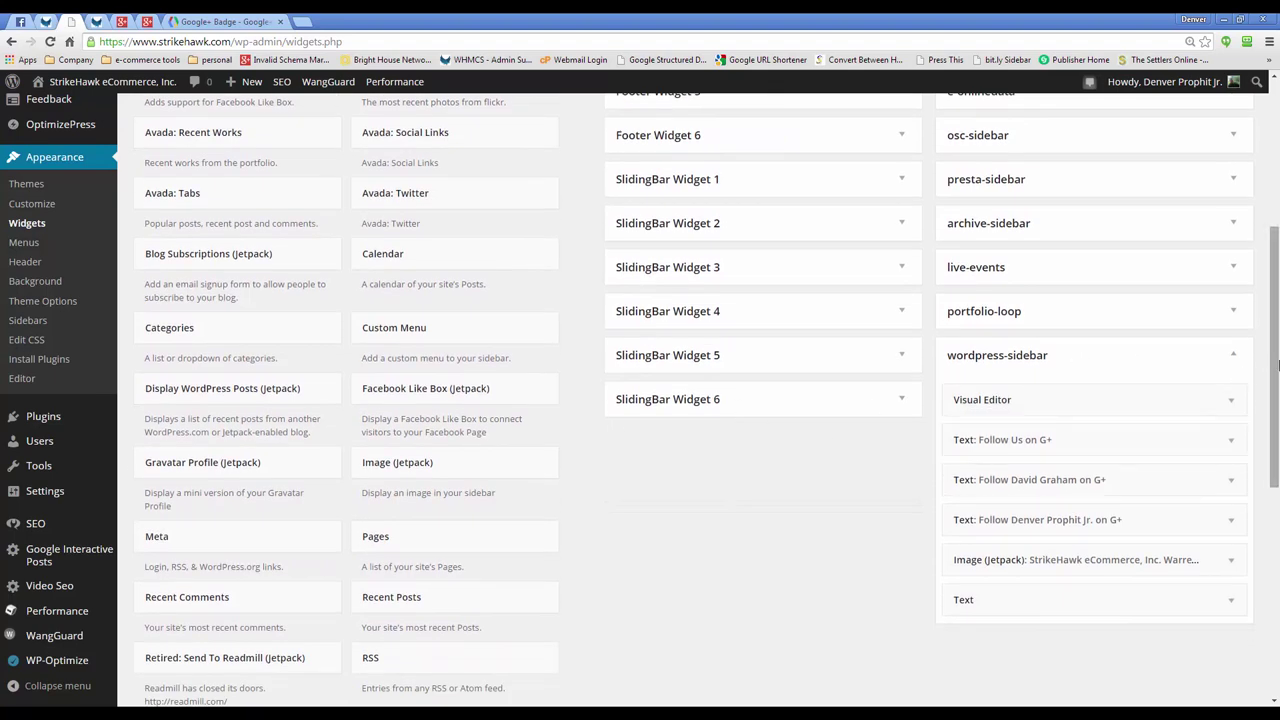
scroll(816, 520, "down", 3)
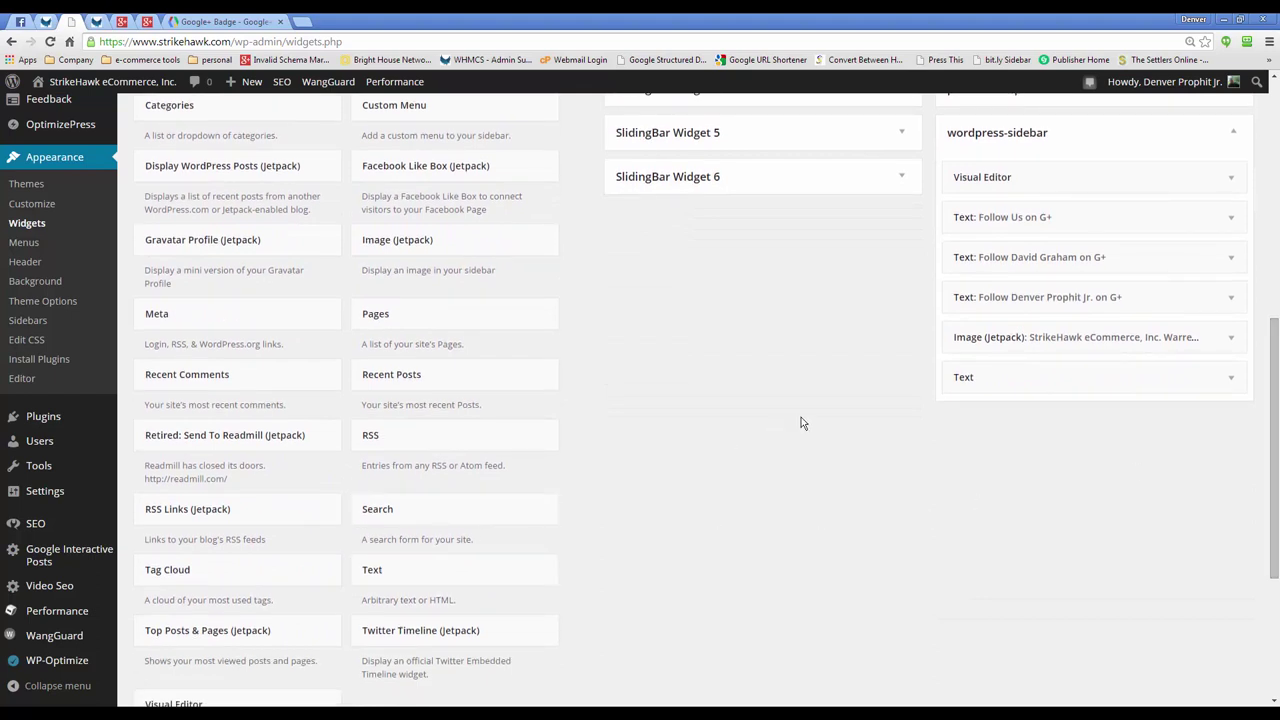
- Start adding a Text widget, browse the sidebar chooser, then cancel
left_click(414, 578)
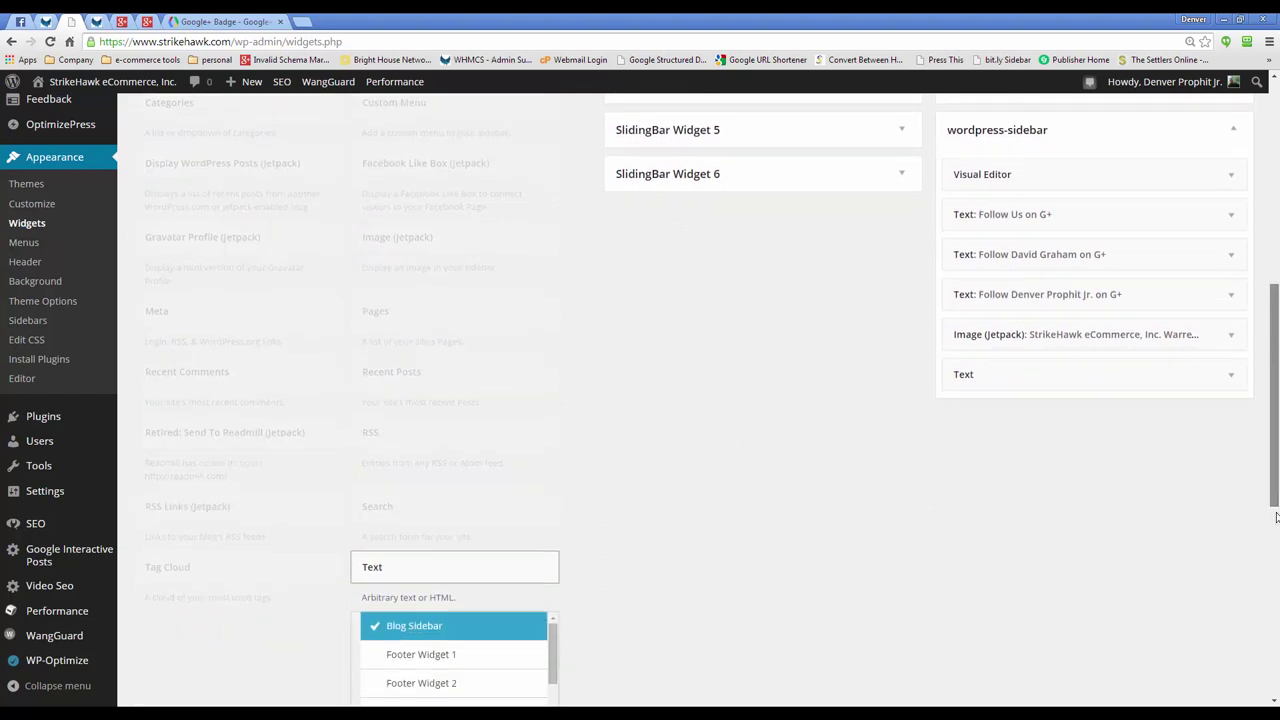
scroll(636, 432, "down", 3)
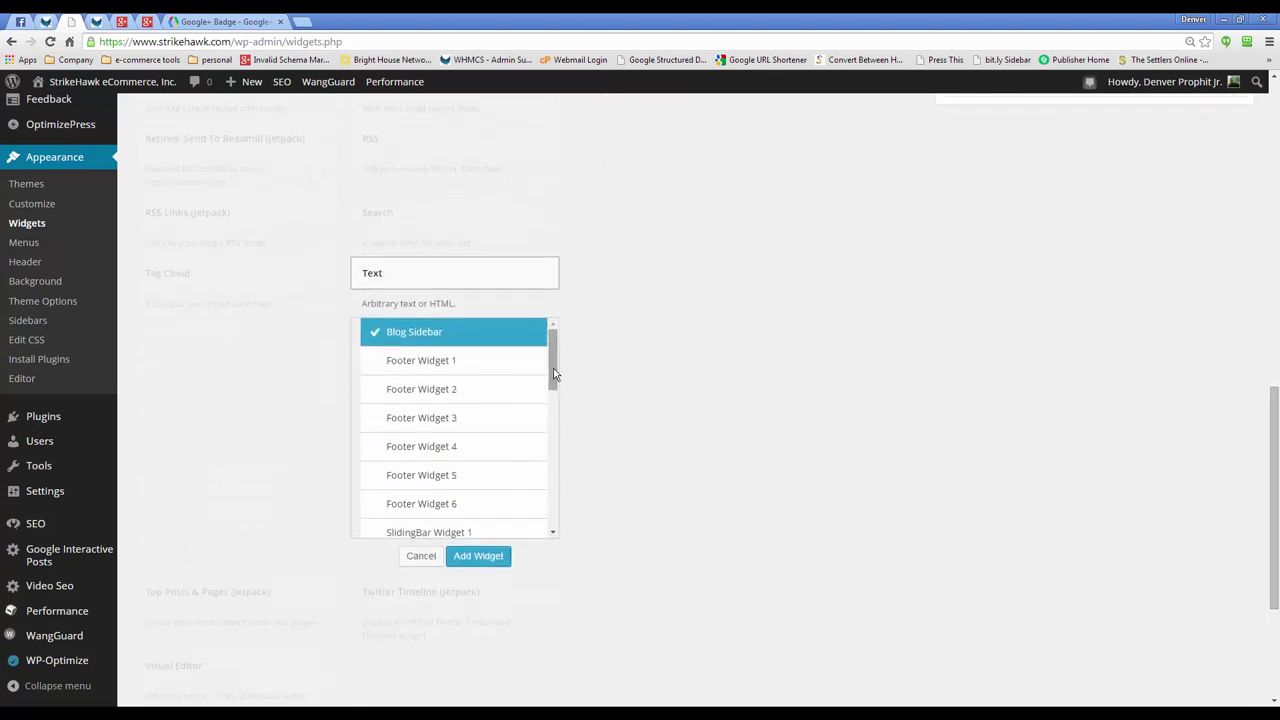
left_click_drag(551, 340, 548, 538)
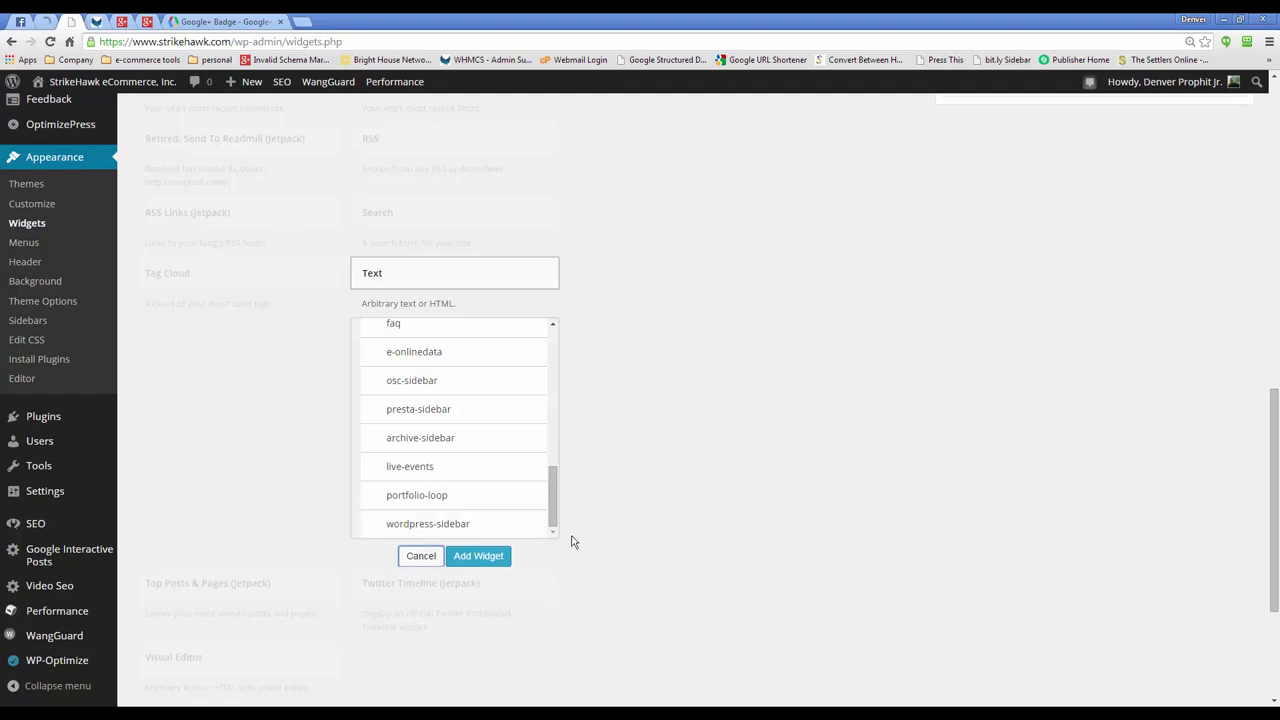
left_click(428, 556)
left_click_drag(1276, 486, 1277, 305)
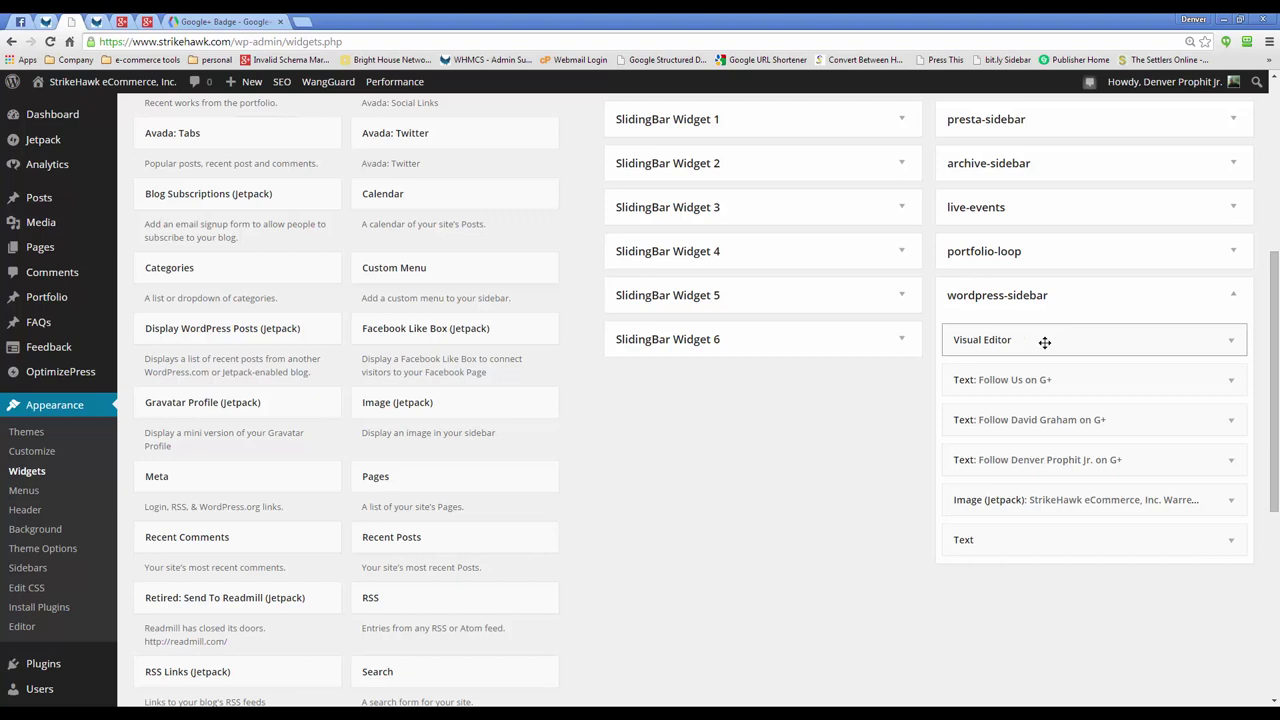
- Check the Visual Editor widget, then inspect the Follow Us on G+ badge HTML and collapse it
left_click(1231, 346)
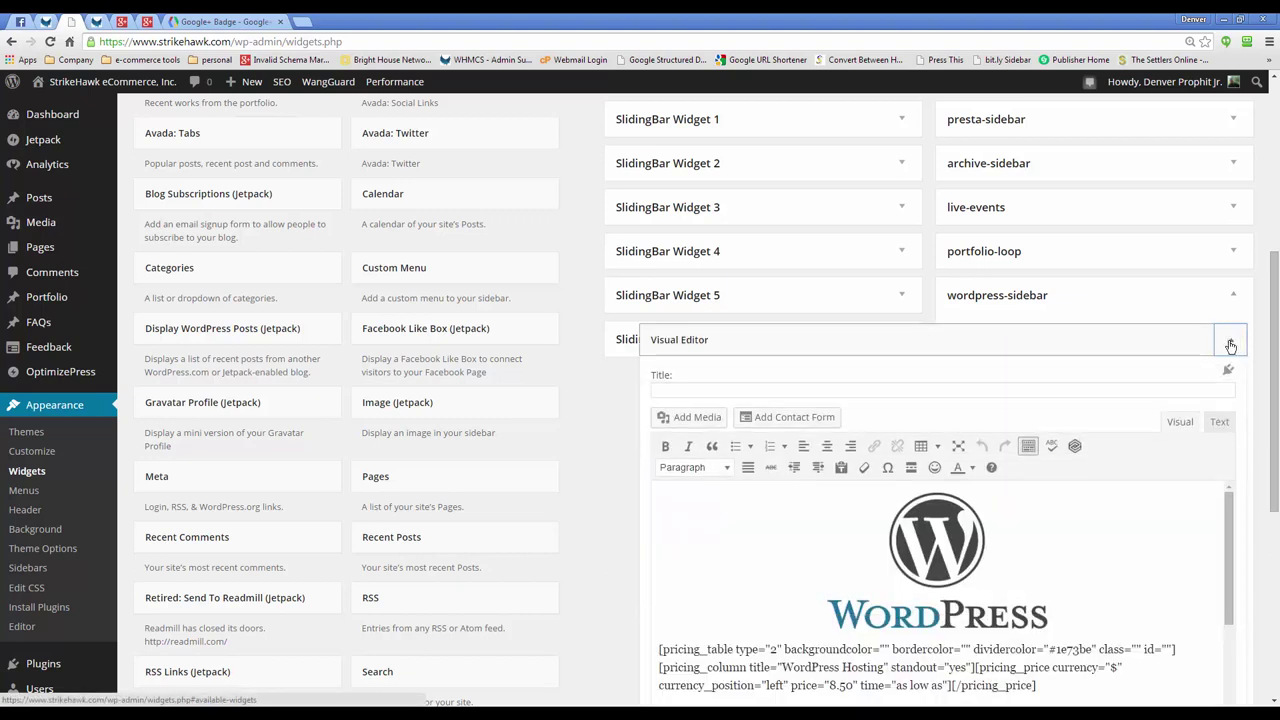
left_click(1231, 346)
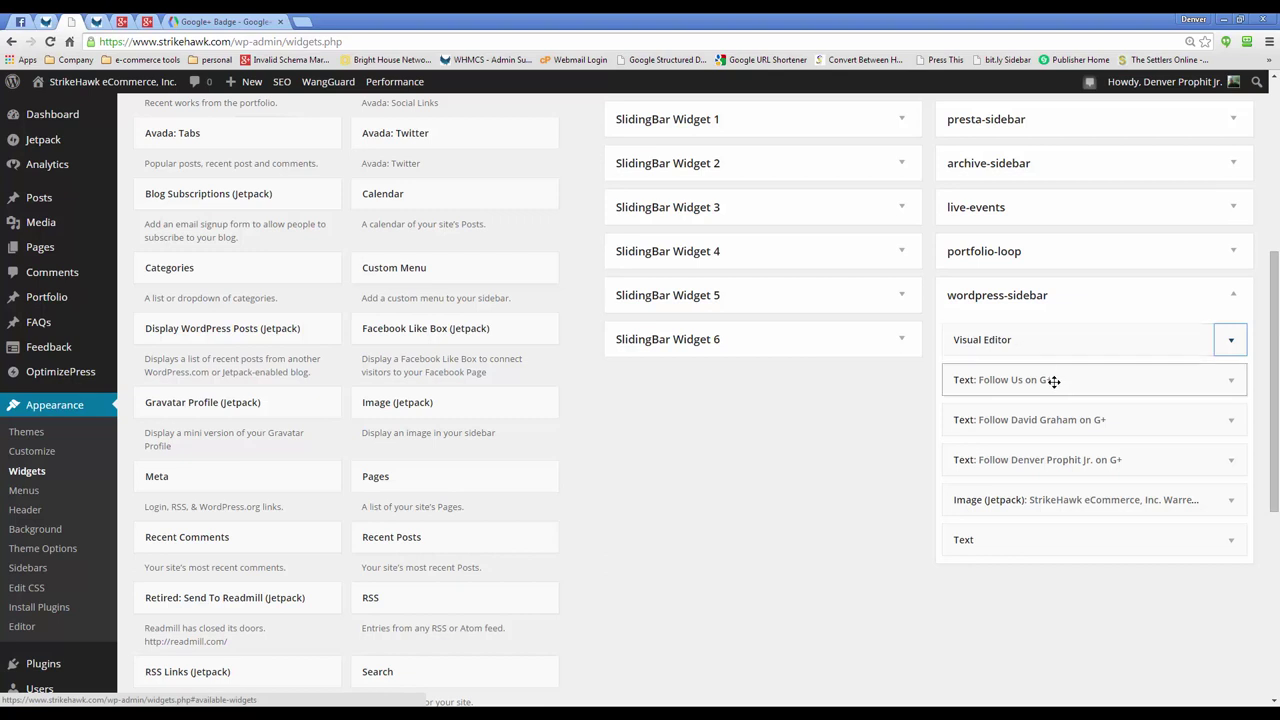
left_click(1231, 381)
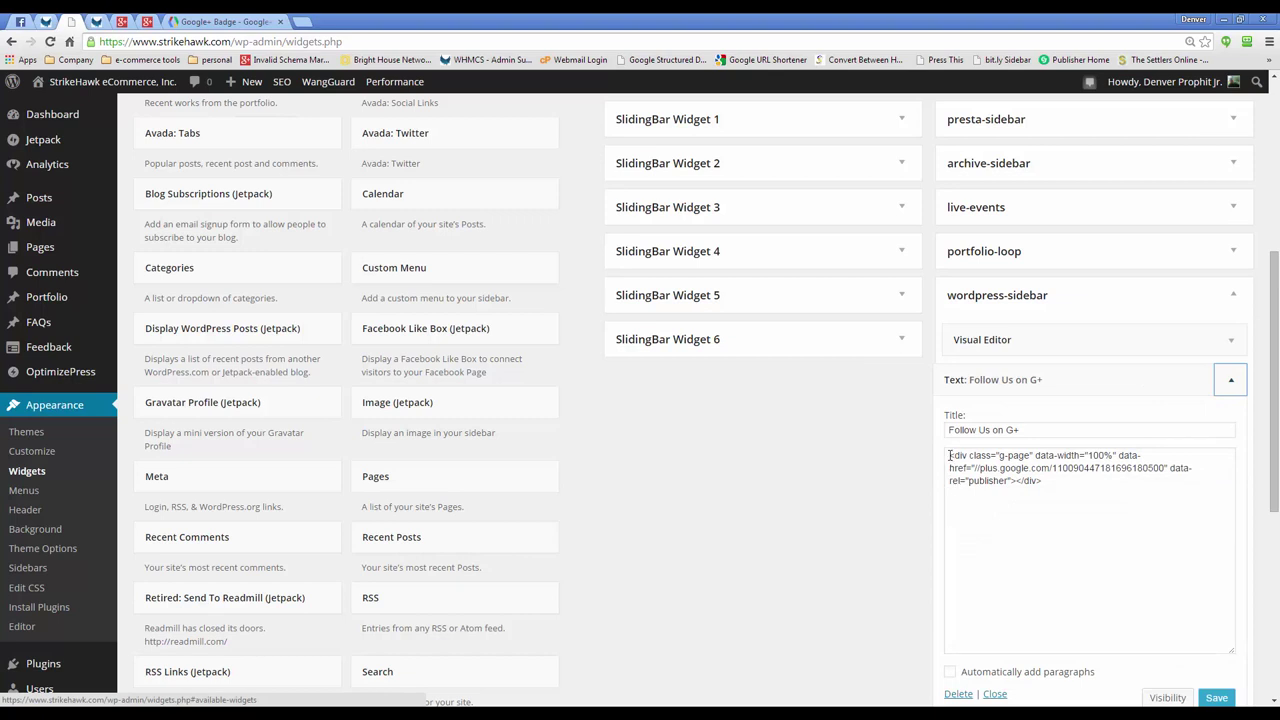
left_click_drag(950, 455, 1081, 477)
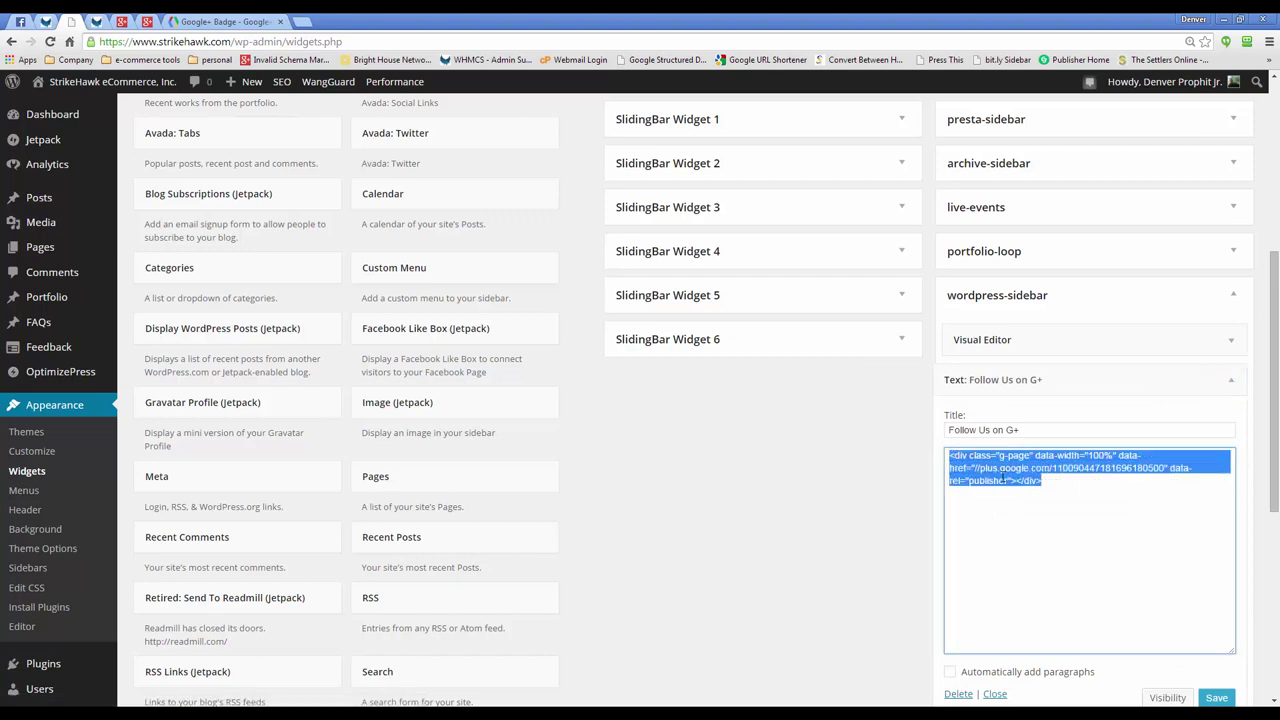
left_click(1004, 477)
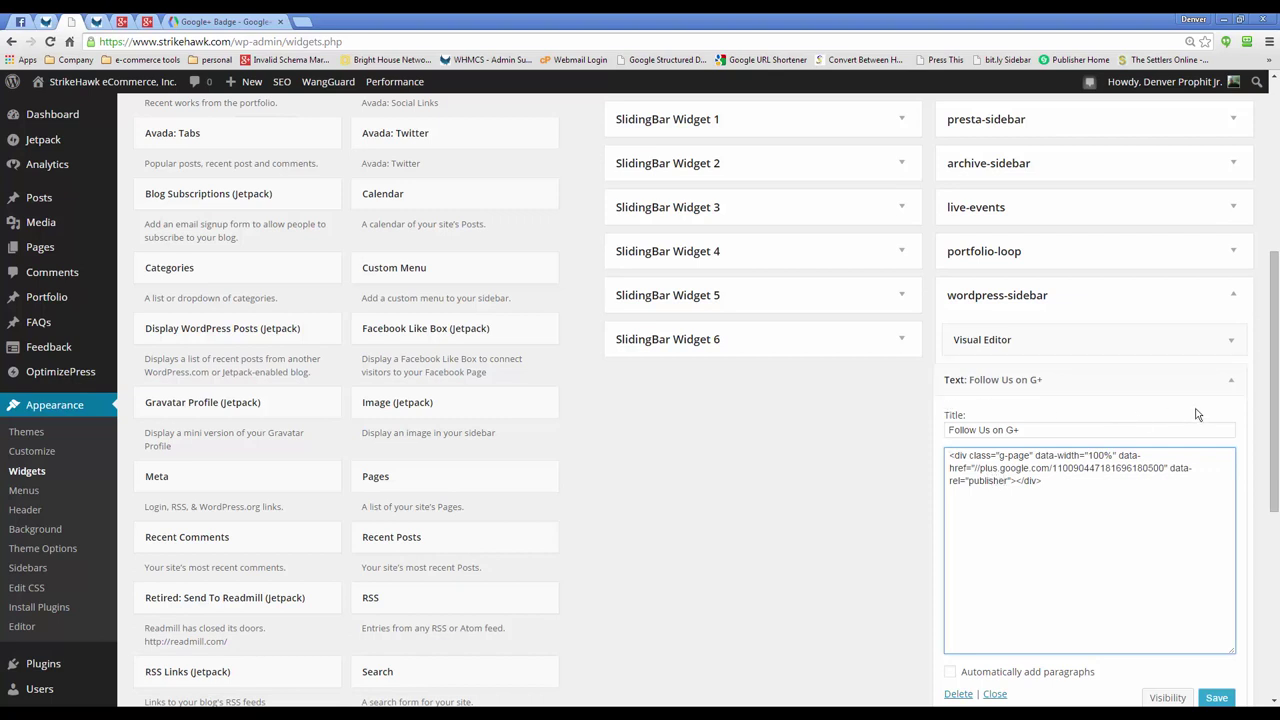
left_click(1232, 388)
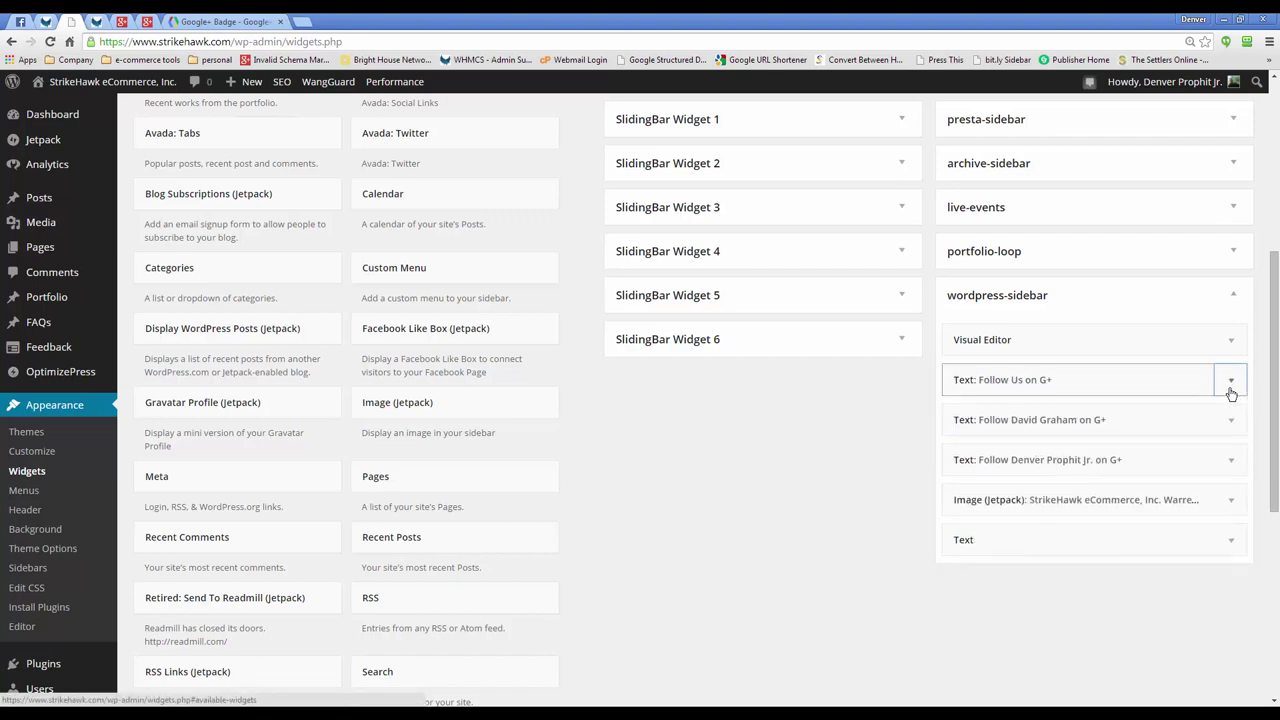
- Compare the first author widget's rel 'author' with the brand widget's rel 'publisher'
left_click(972, 423)
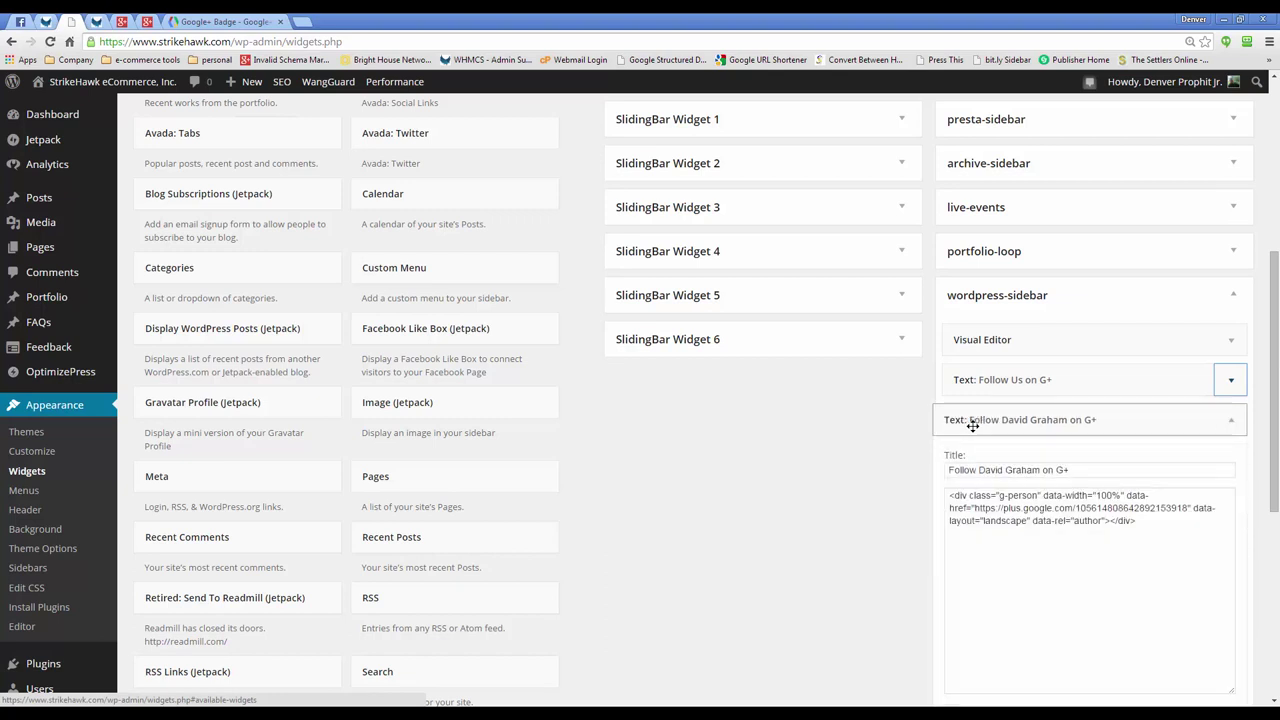
left_click(971, 424)
left_click(971, 424)
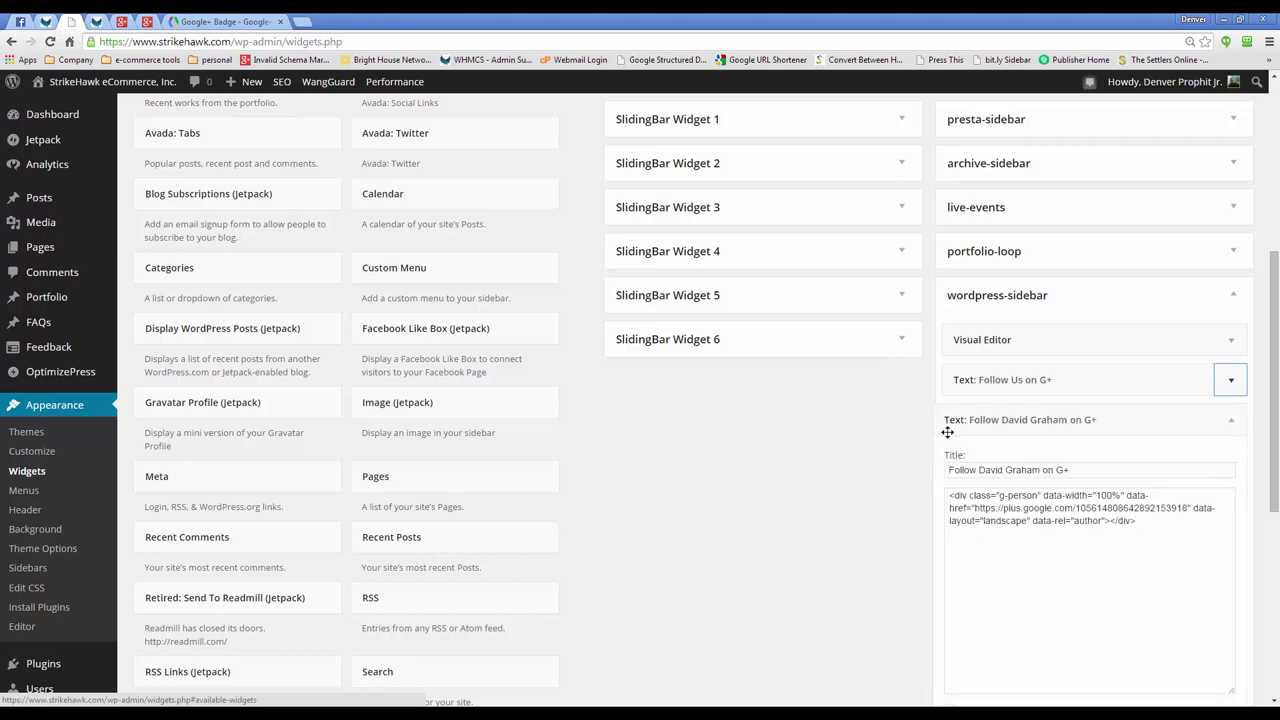
double_click(1083, 522)
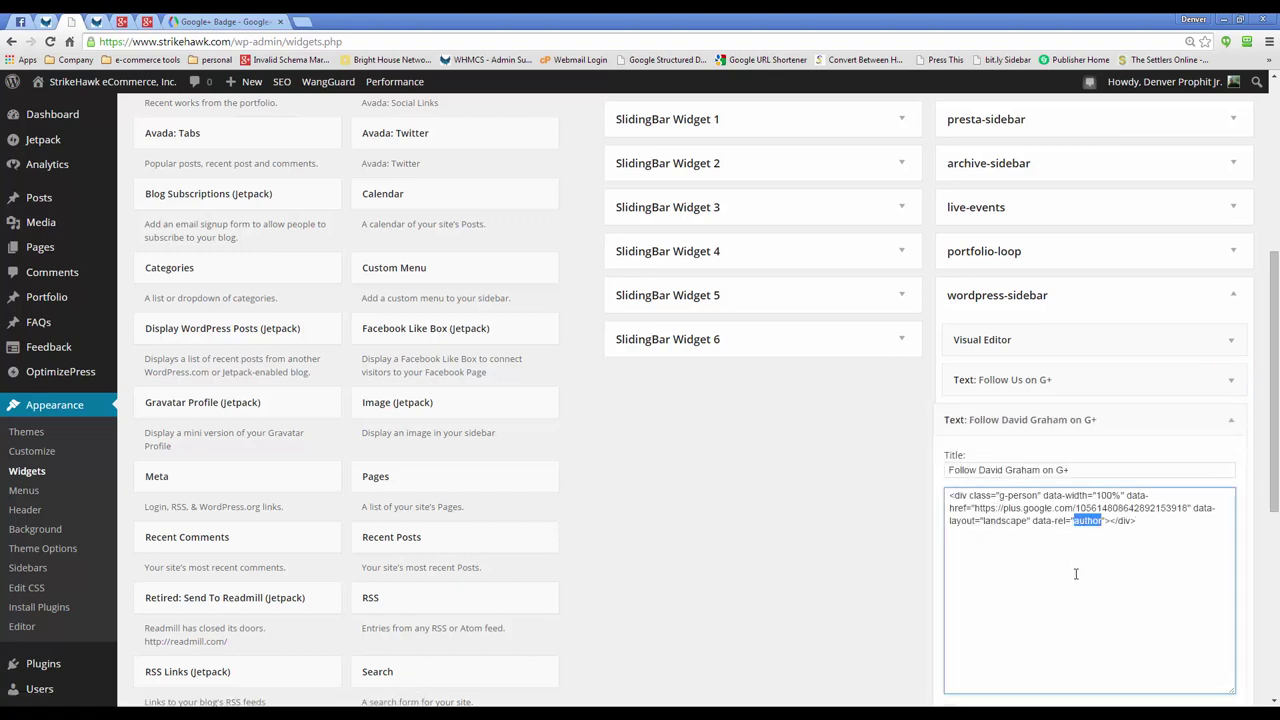
left_click(1065, 382)
double_click(987, 481)
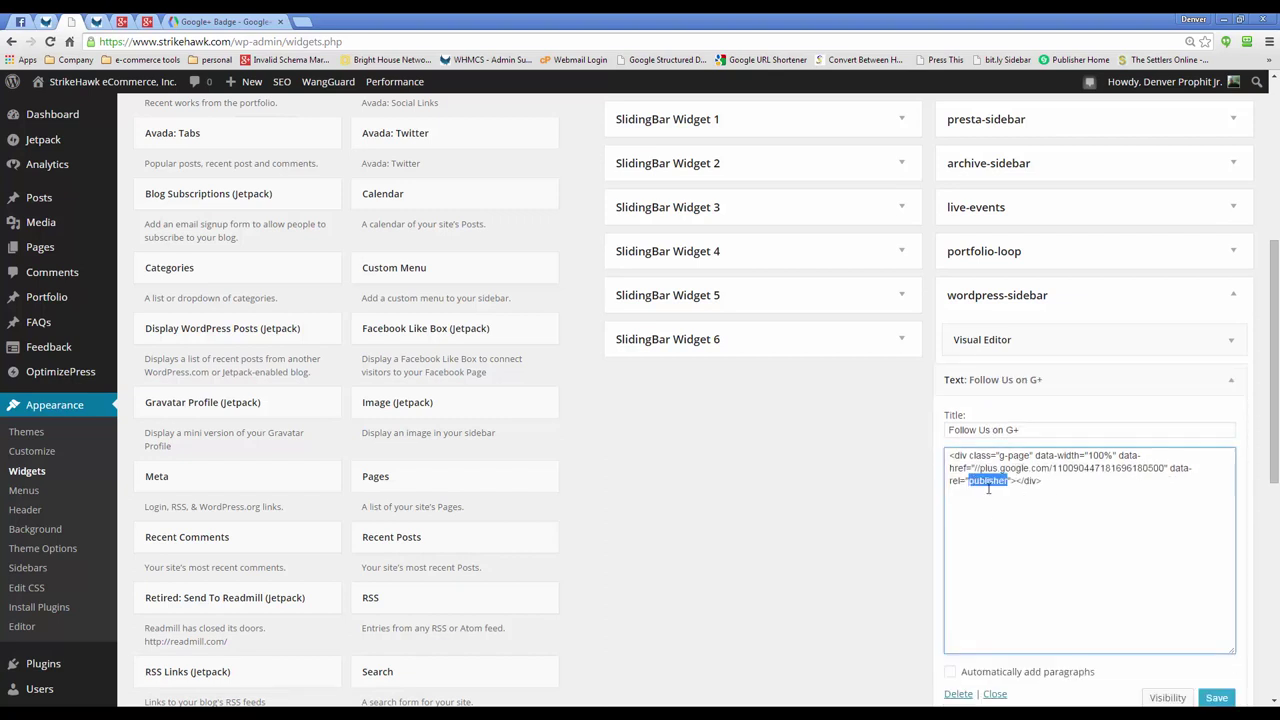
left_click(1231, 382)
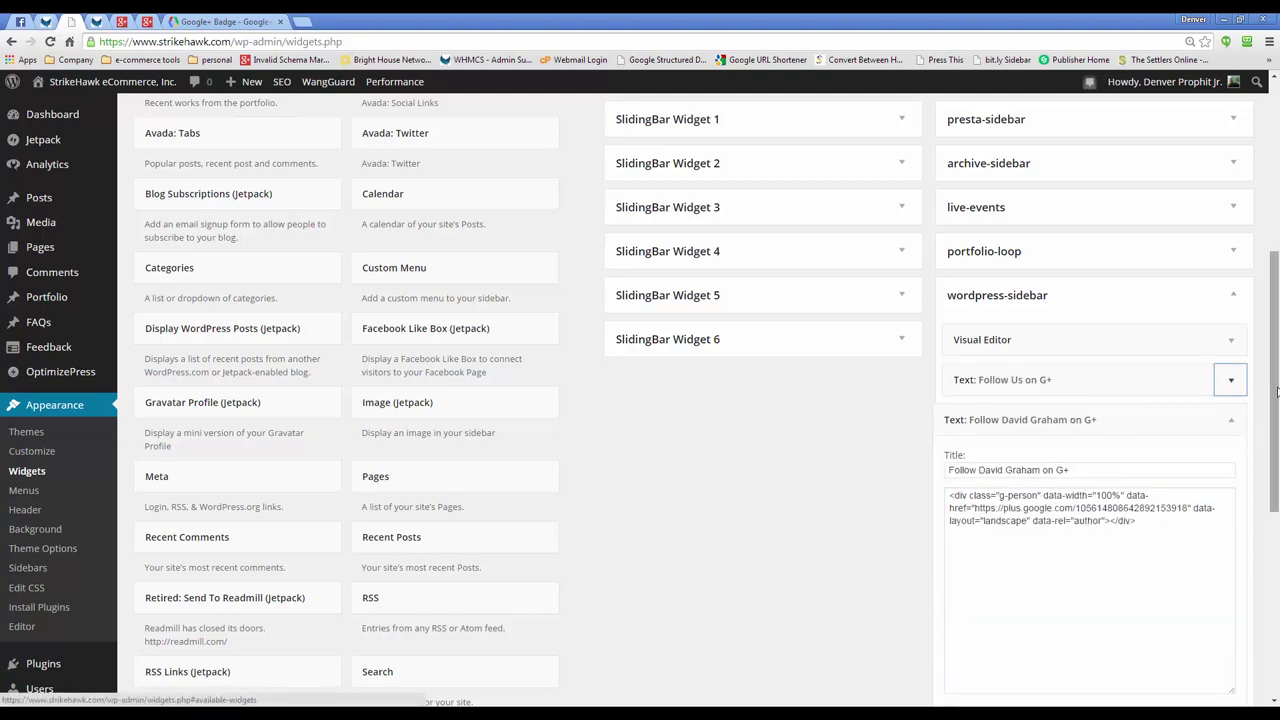
- Set the widget's visibility to show only when Author is the first author, and save
left_click_drag(1277, 400, 1276, 478)
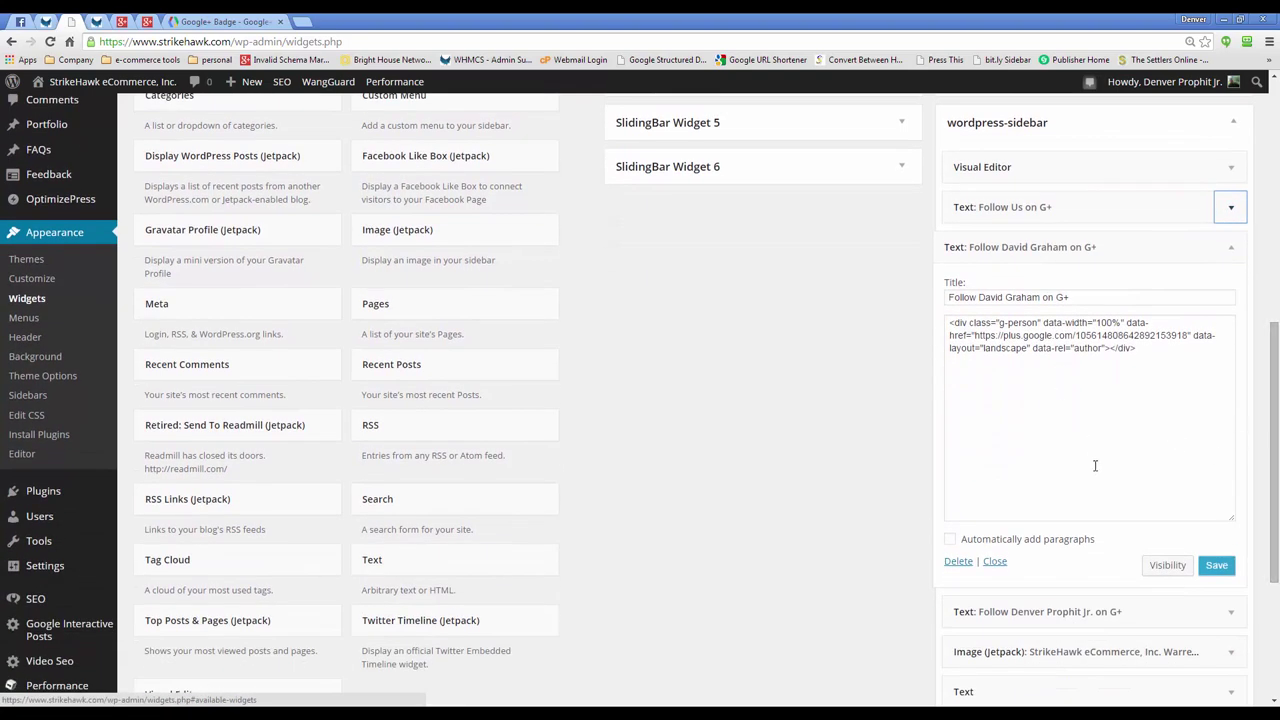
left_click(1166, 565)
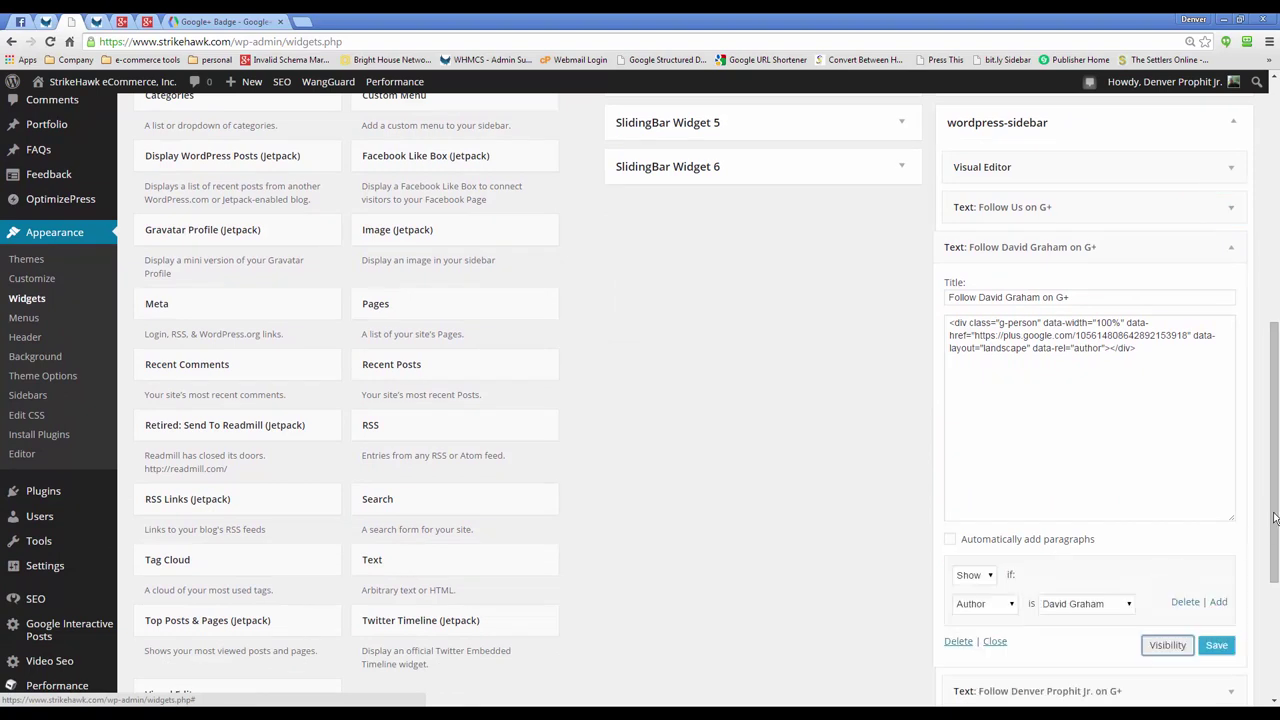
left_click_drag(1276, 513, 1276, 563)
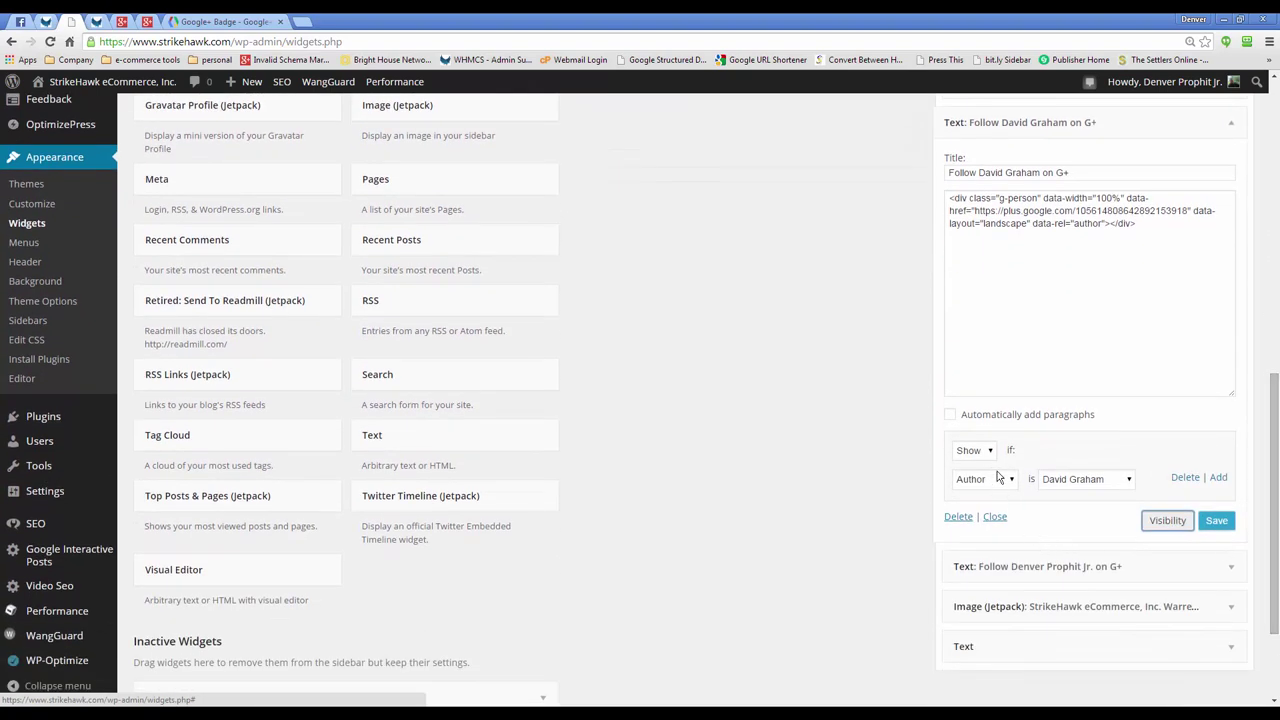
left_click(1065, 480)
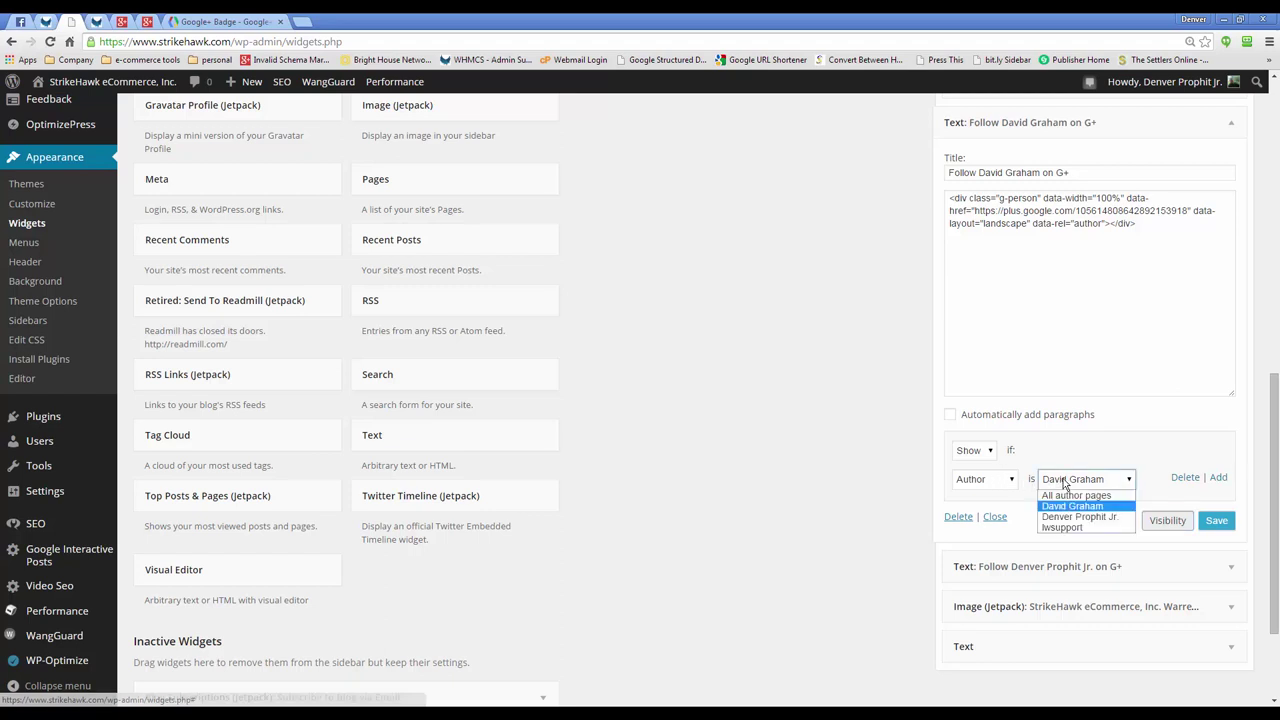
left_click(1062, 485)
left_click(1062, 485)
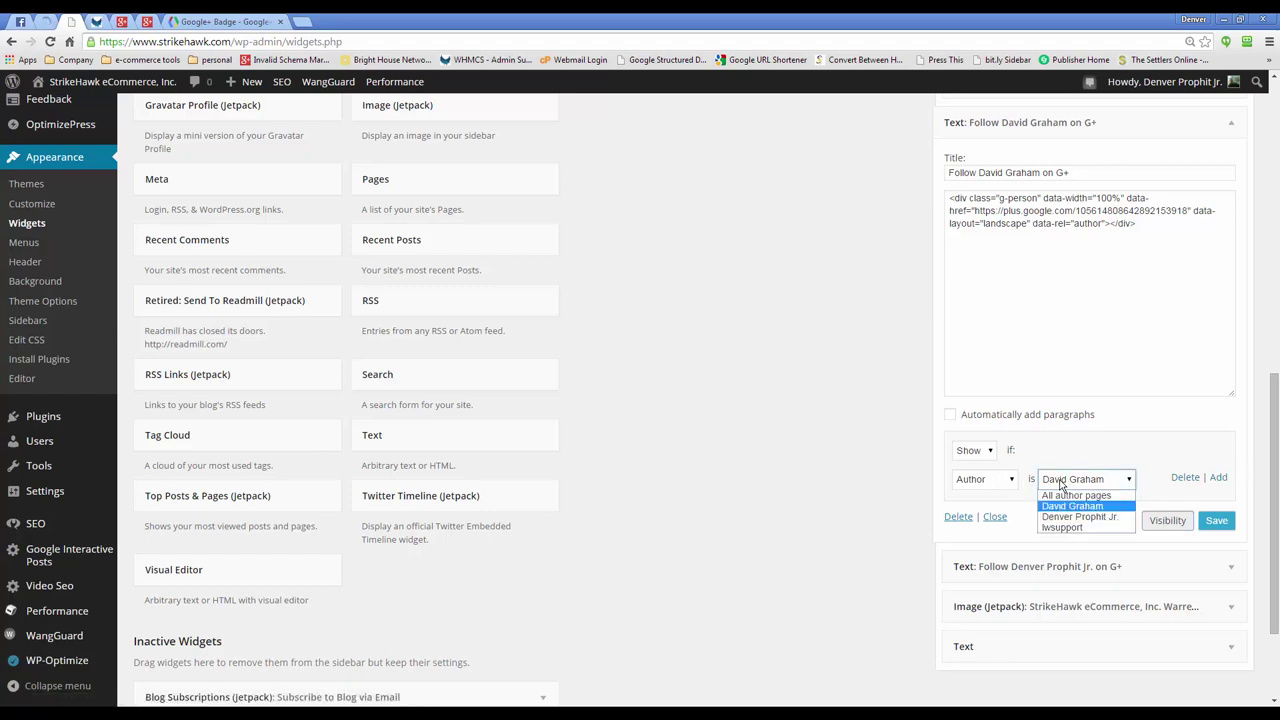
left_click(1062, 485)
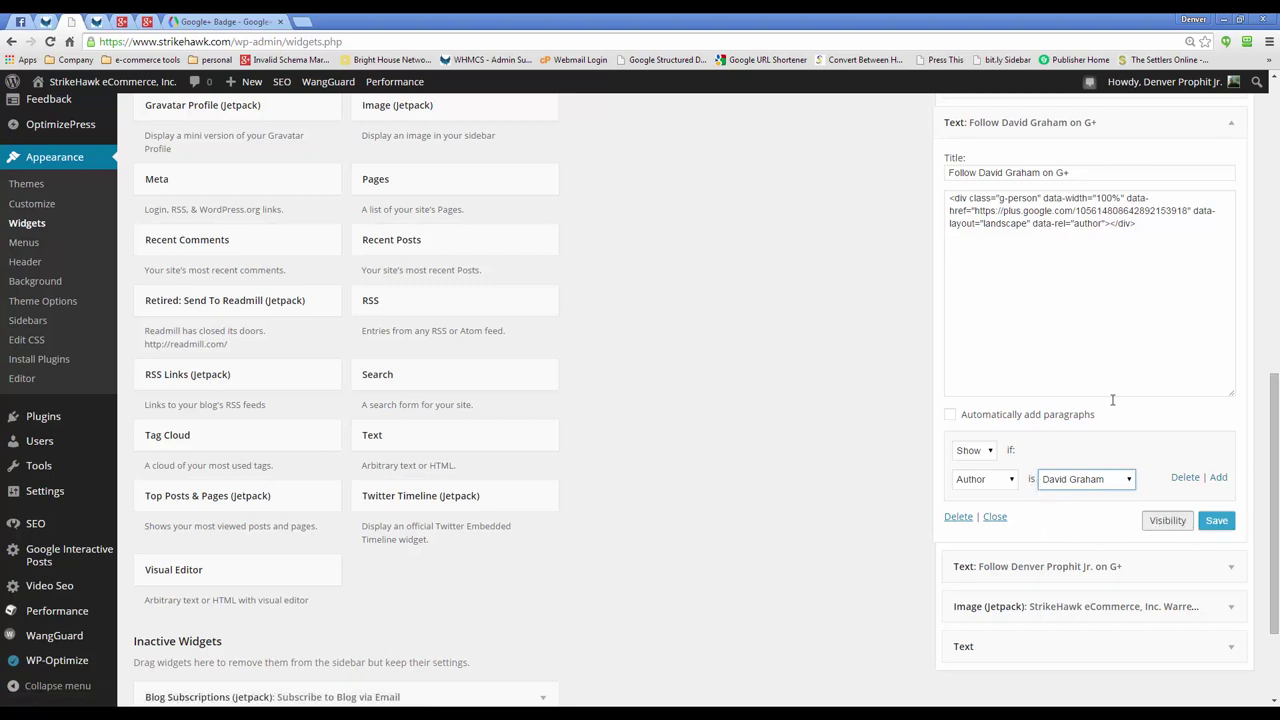
left_click(1214, 523)
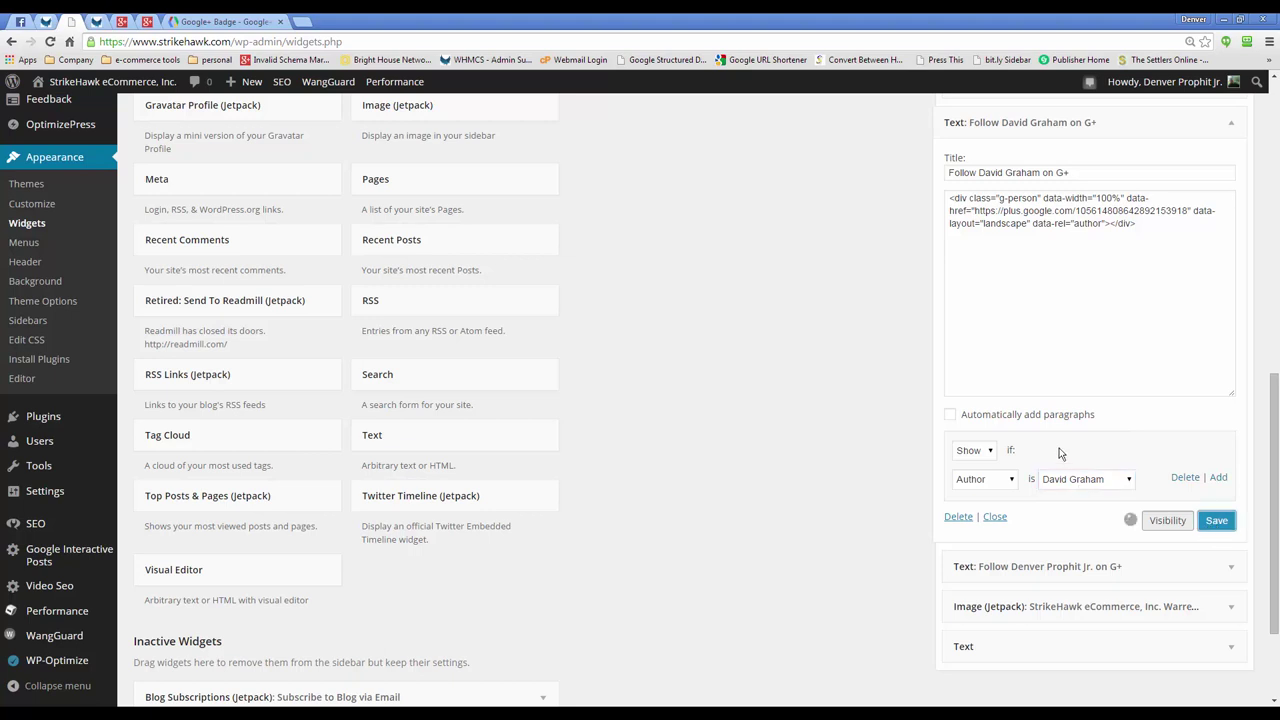
- Open the second author's badge widget, confirm its author-only visibility rule, save and collapse it
left_click(1234, 124)
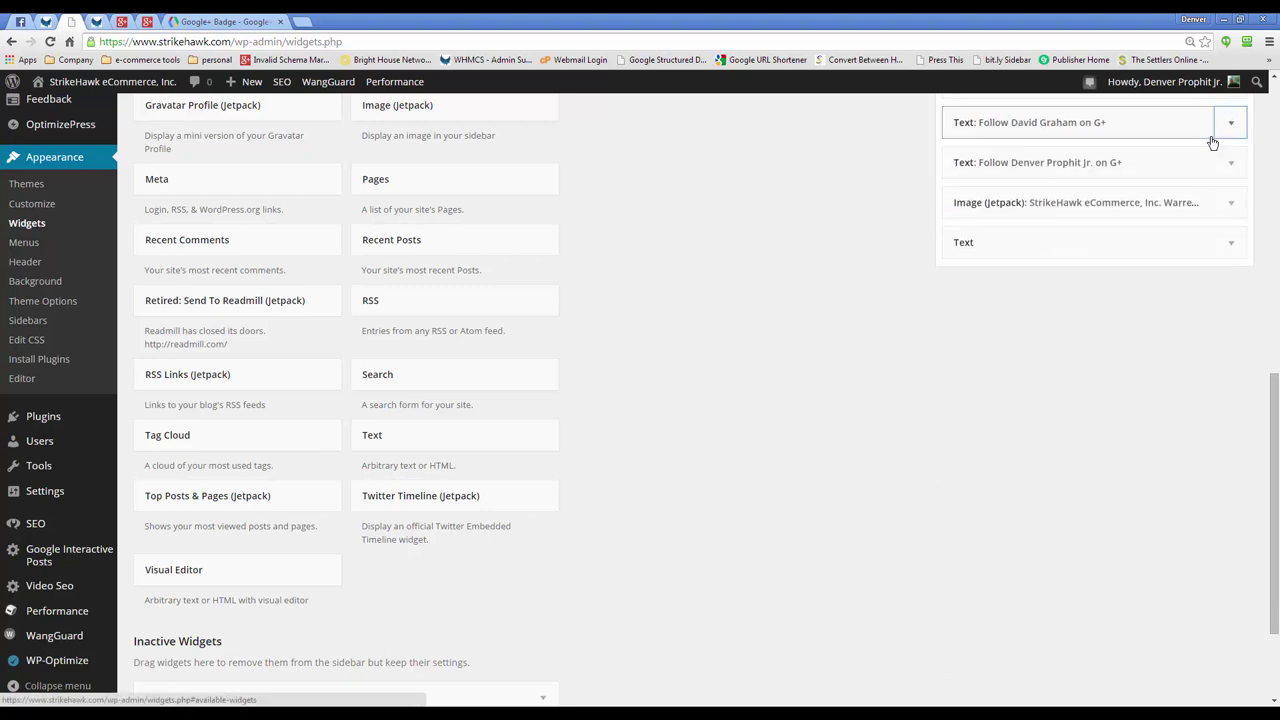
left_click(1073, 166)
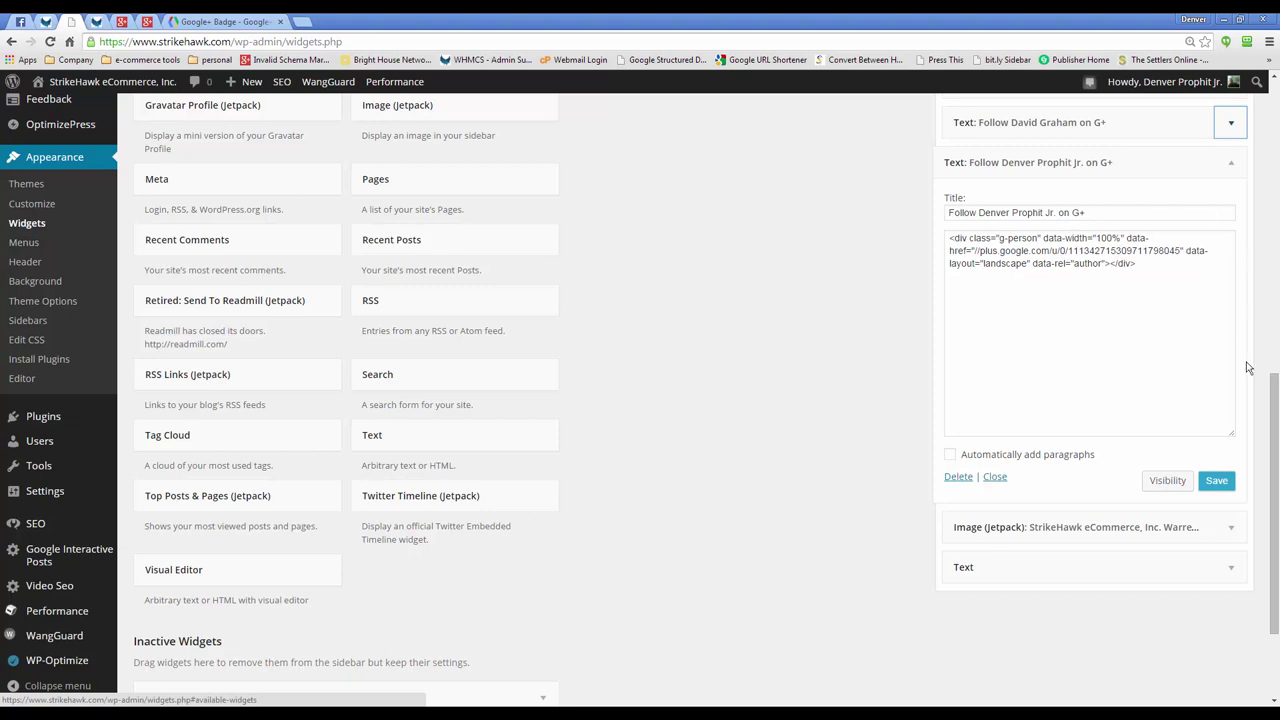
left_click(1164, 481)
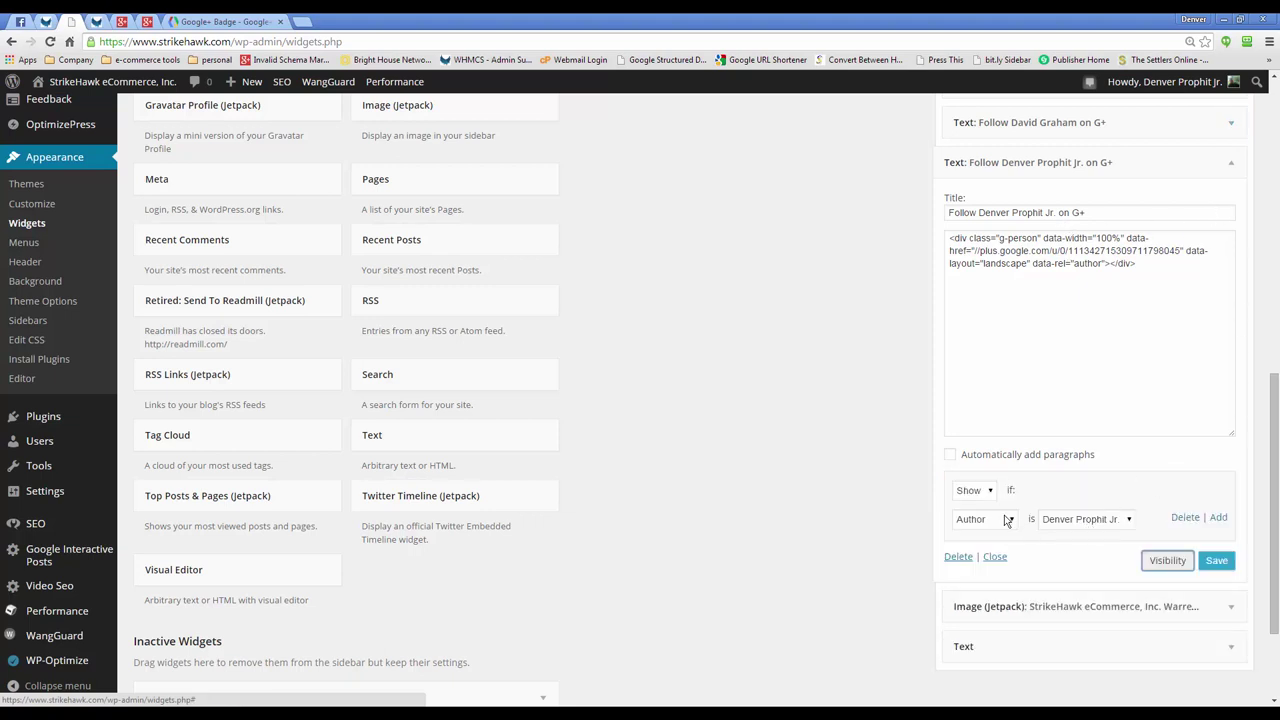
left_click(1216, 560)
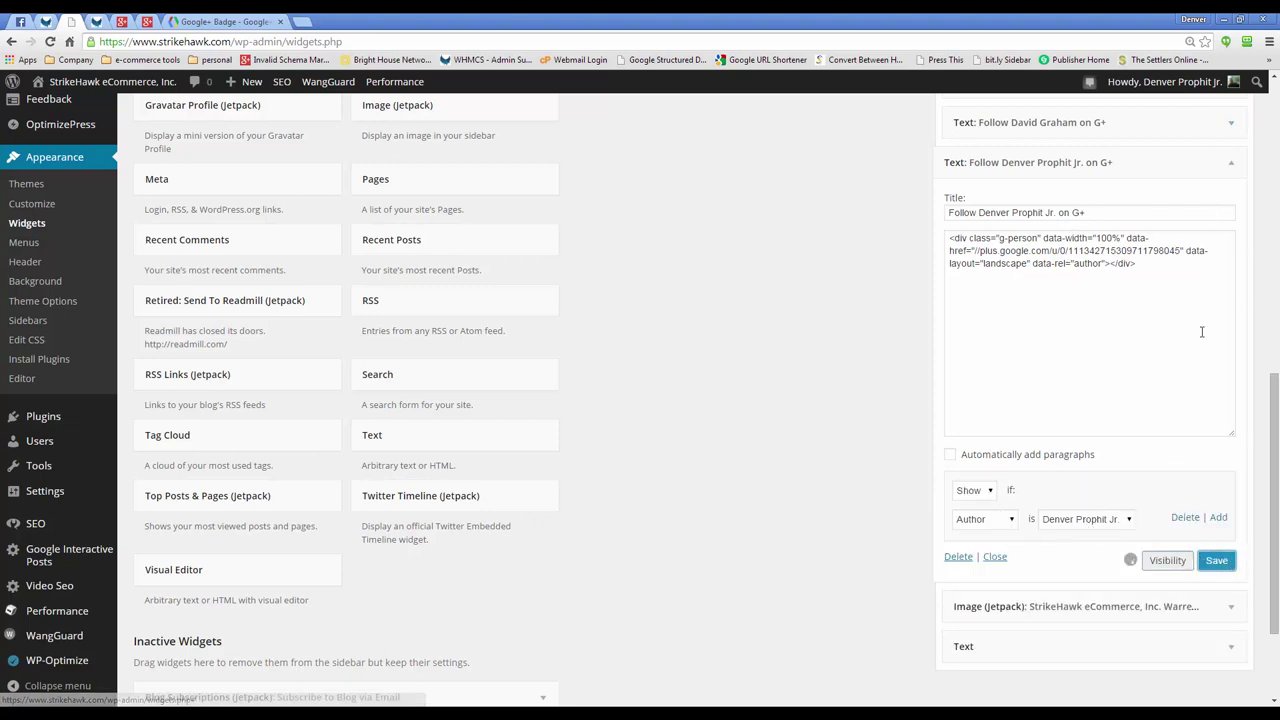
left_click(1230, 165)
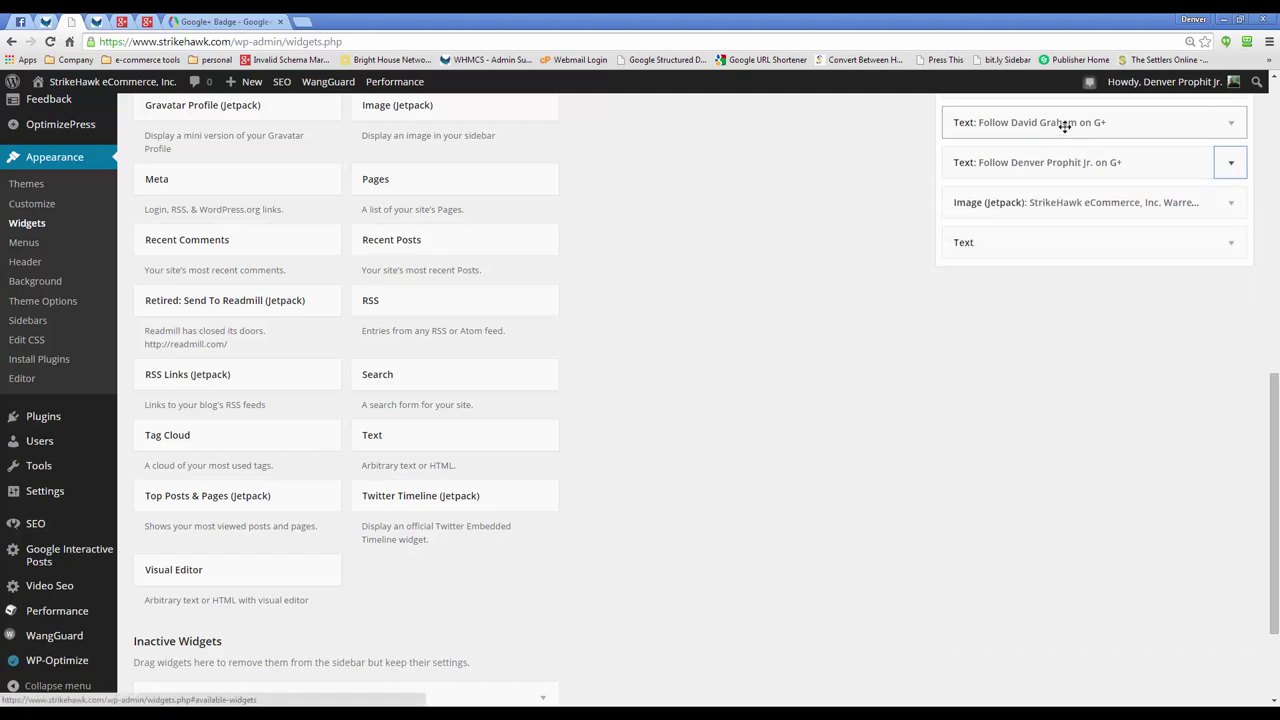
scroll(1100, 200, "up", 3)
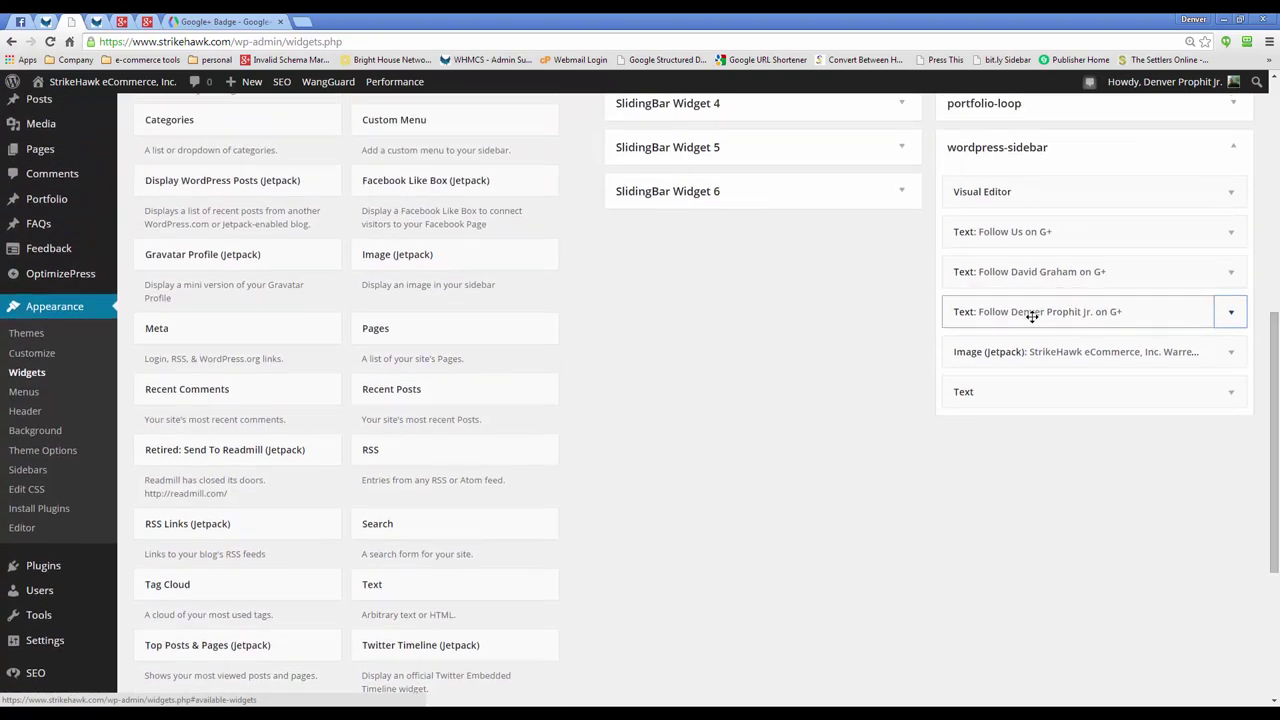
scroll(1032, 316, "up", 3)
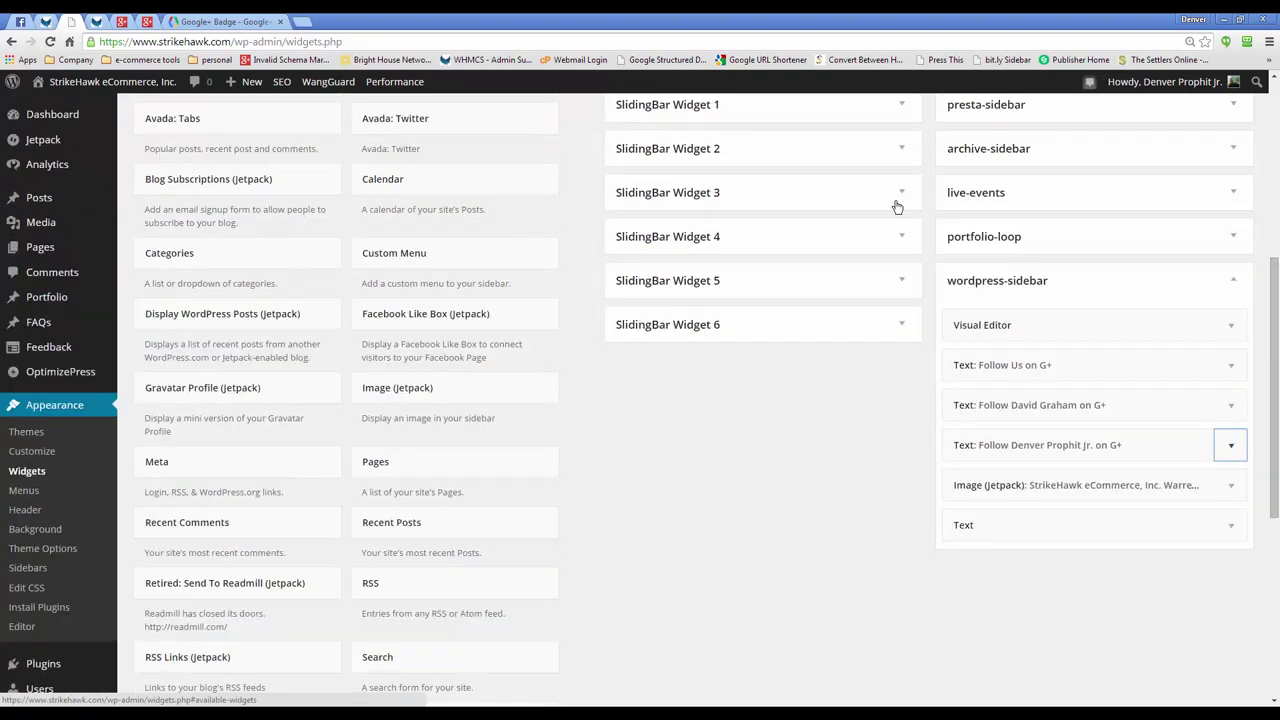
- Check the brand and author G+ badges in the post preview sidebar, including the brand page's circles list
left_click(96, 21)
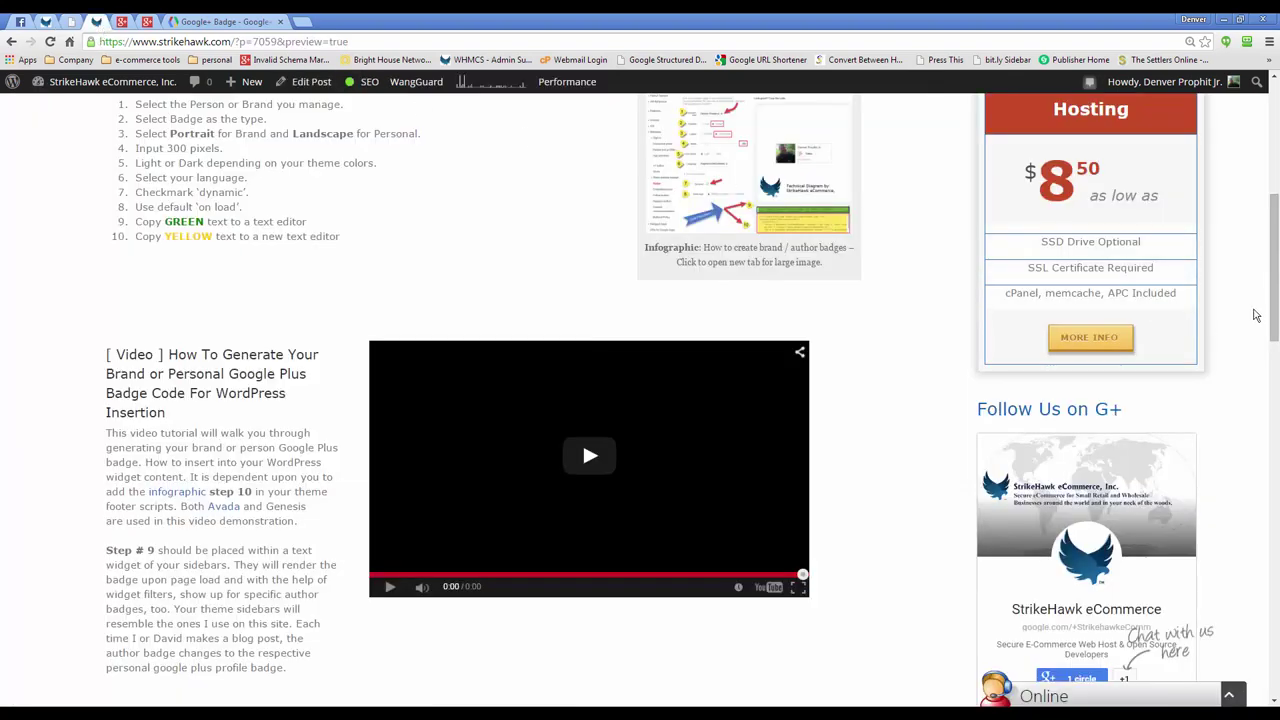
left_click_drag(1275, 314, 1270, 258)
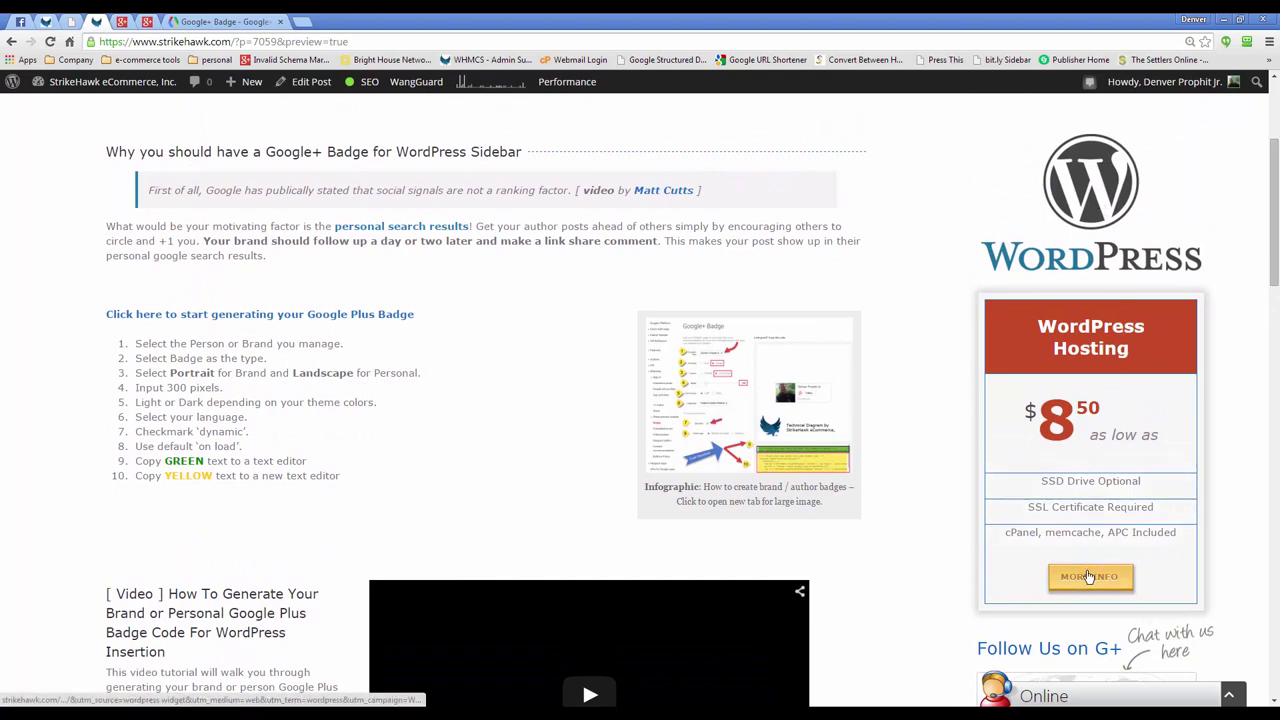
left_click_drag(1272, 246, 1271, 352)
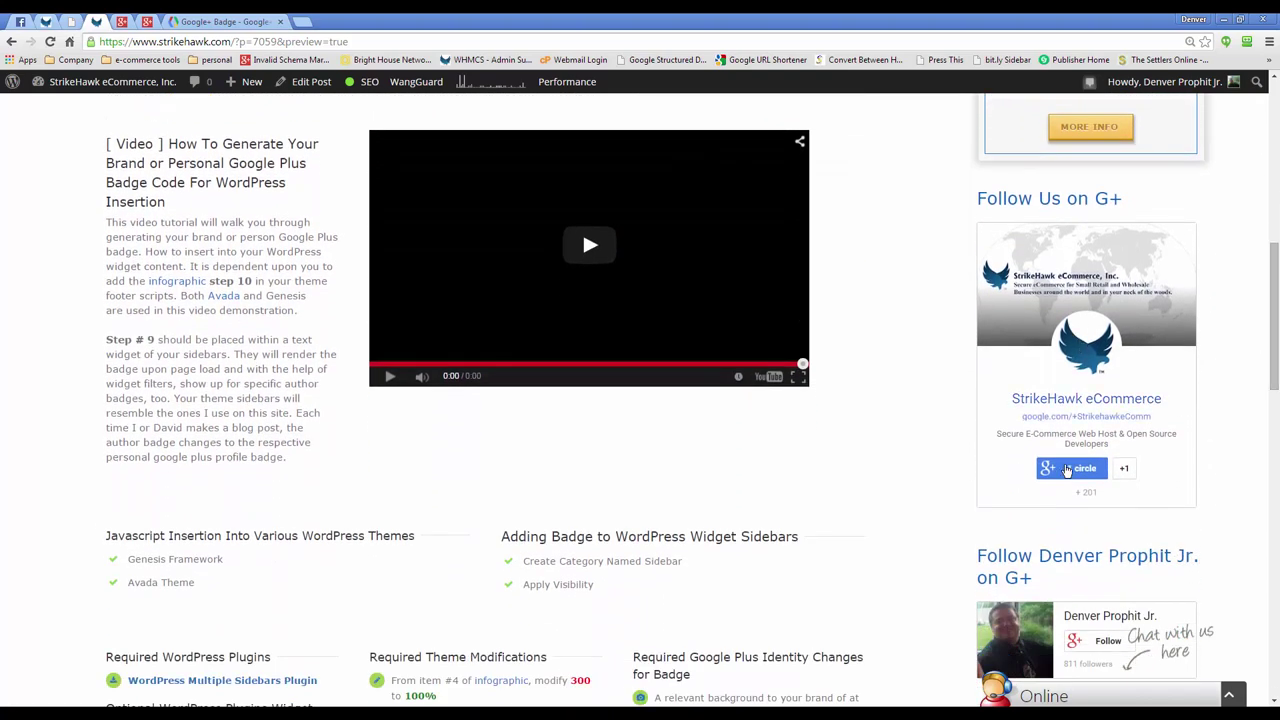
left_click(1067, 472)
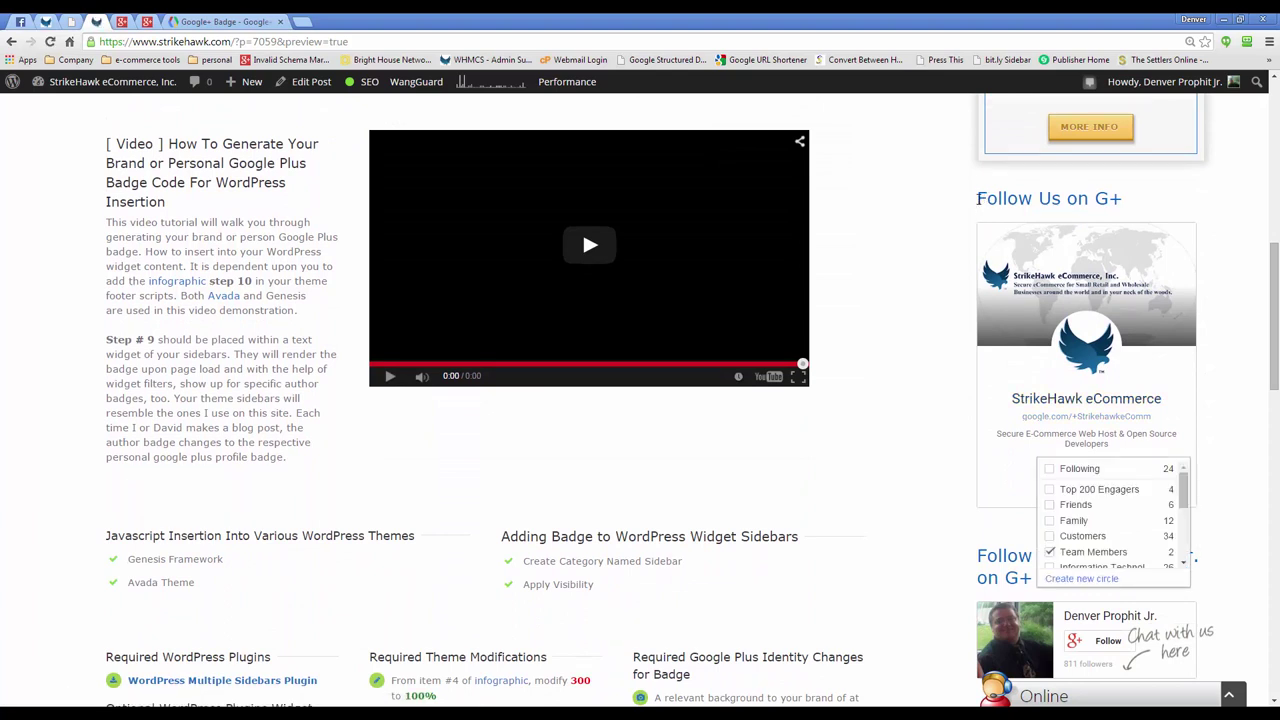
left_click_drag(1275, 234, 1248, 292)
left_click(1248, 290)
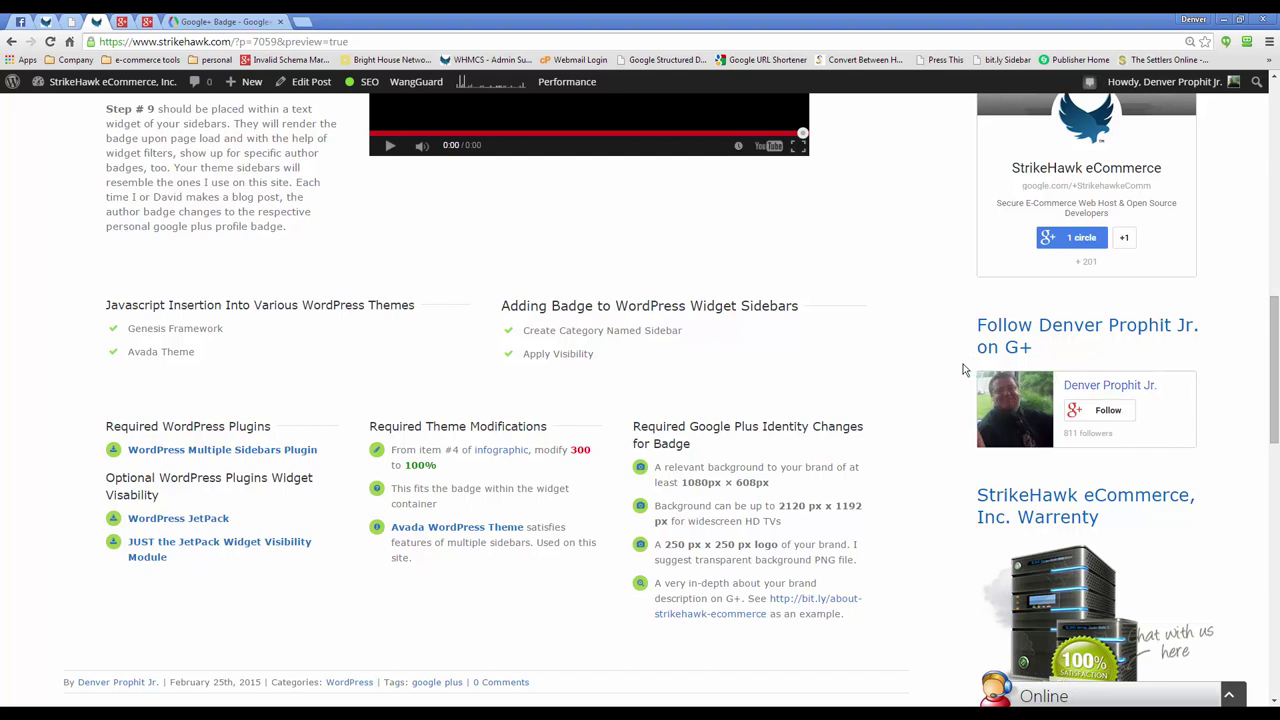
left_click(250, 21)
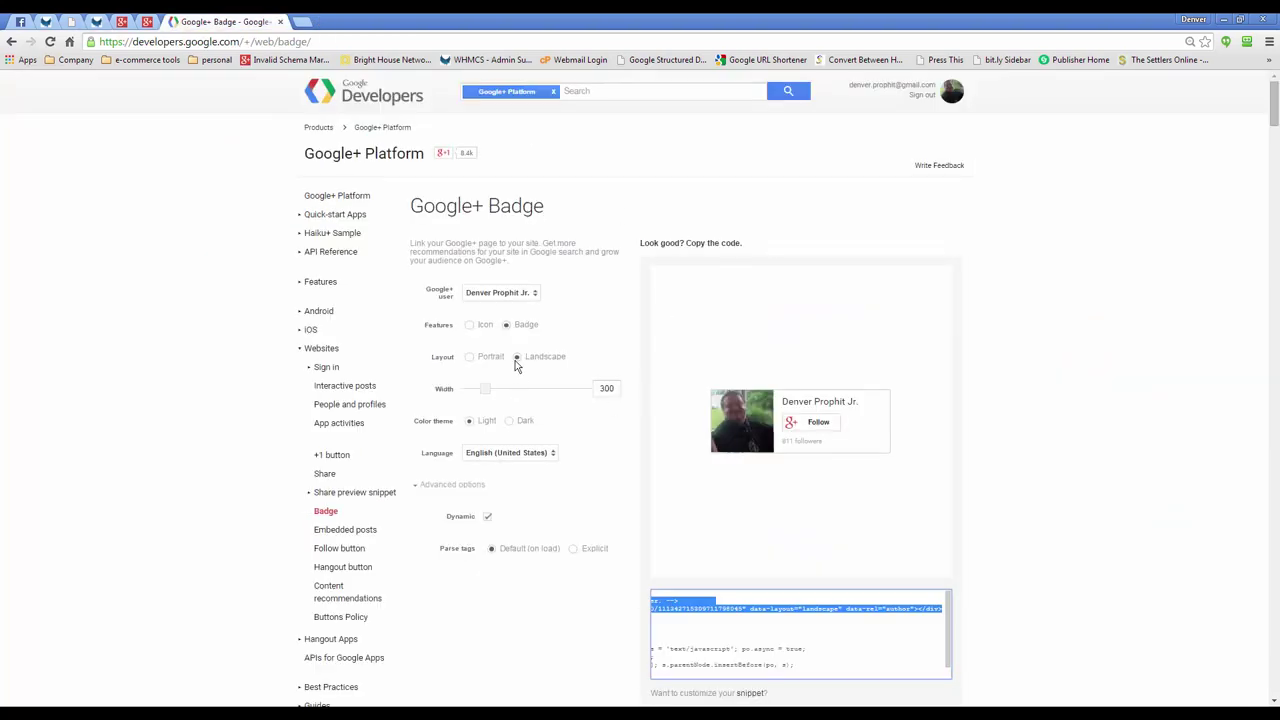
left_click(96, 21)
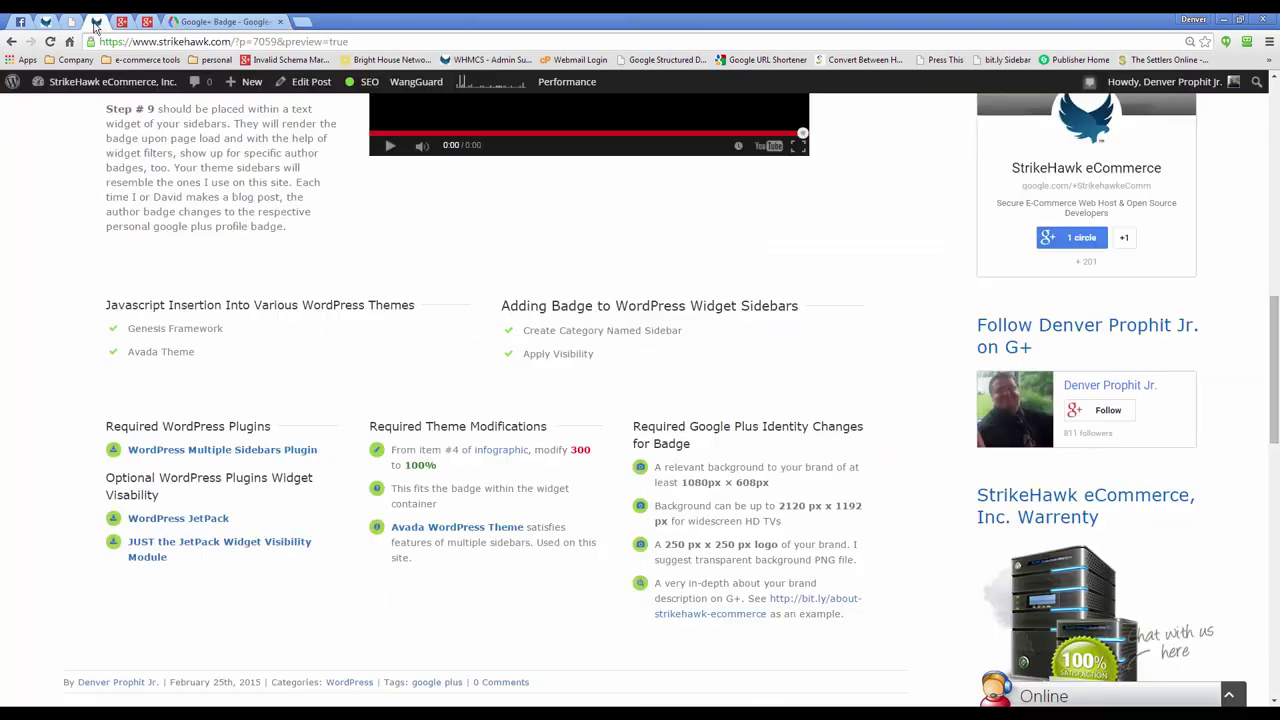
scroll(1047, 300, "down", 2)
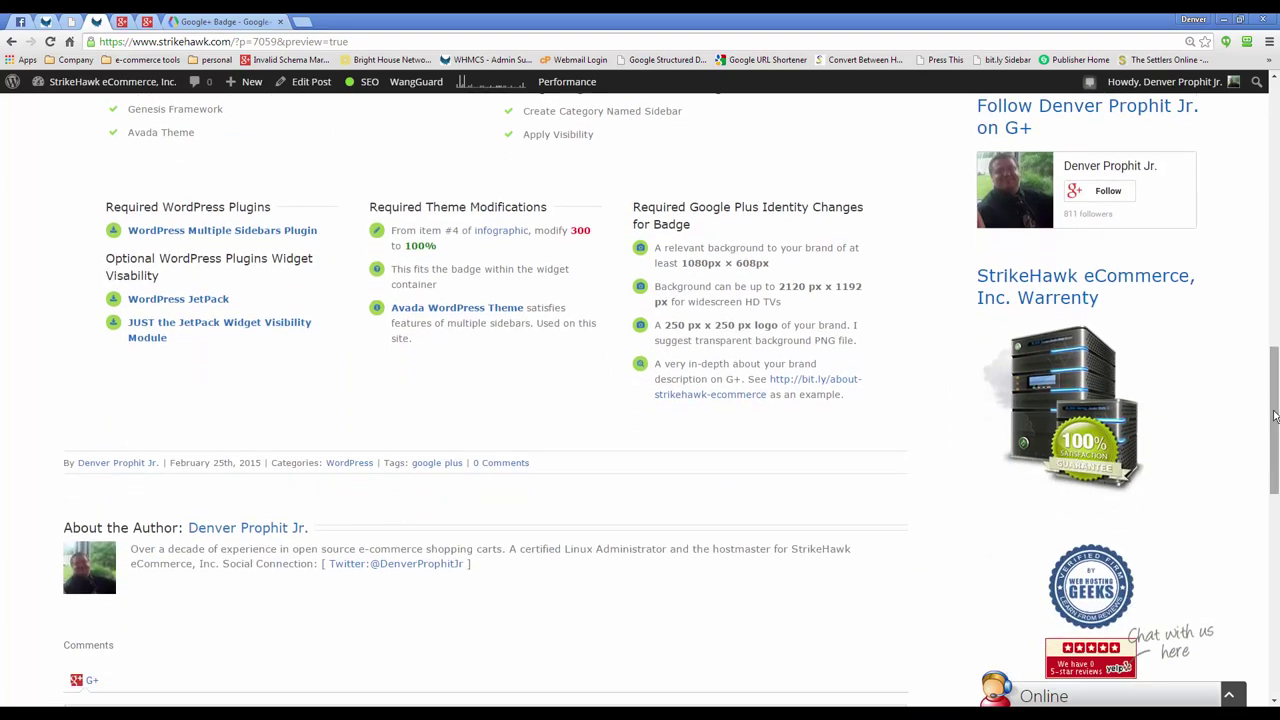
left_click_drag(1266, 414, 1259, 381)
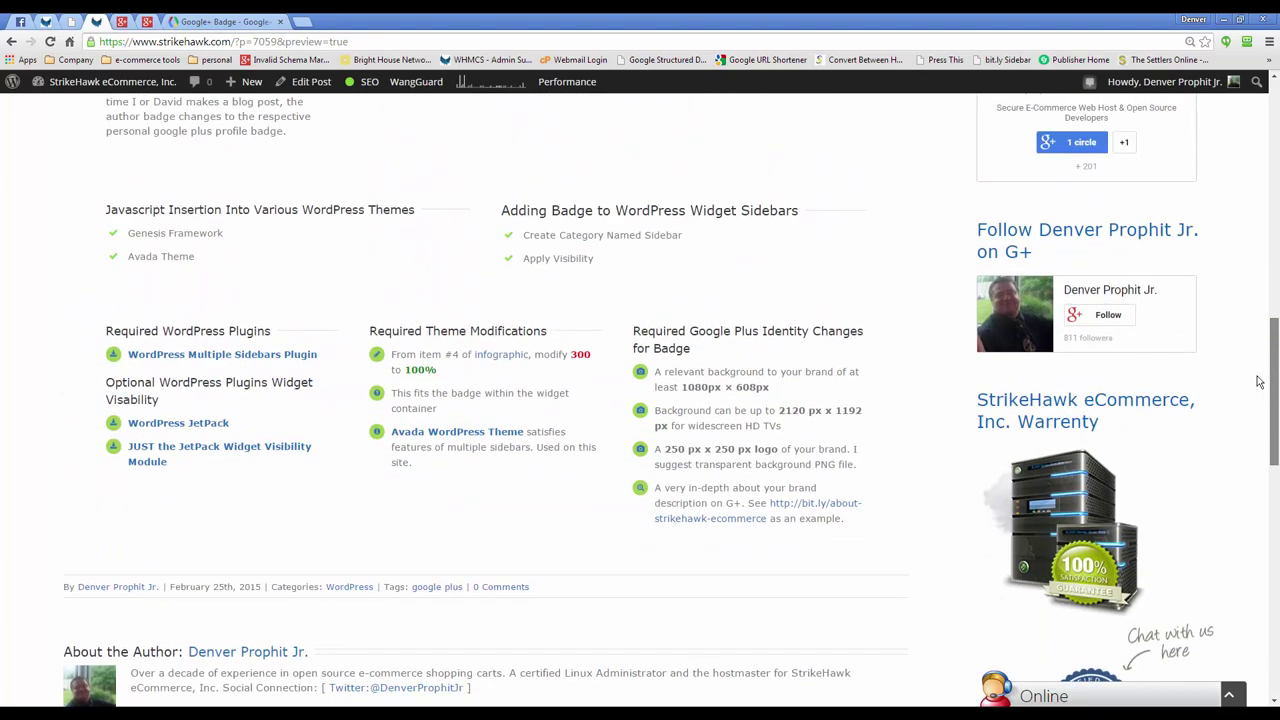